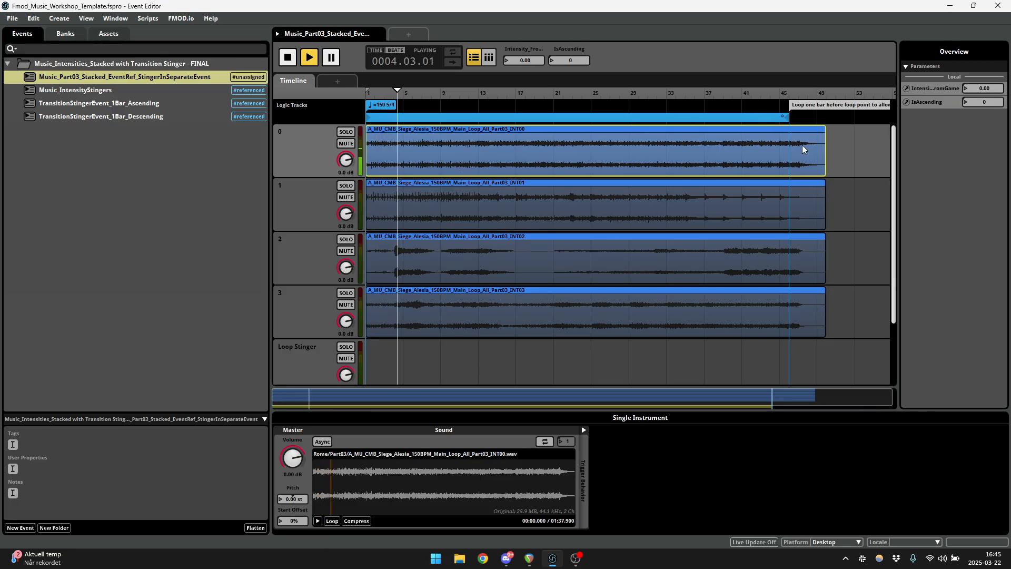
# Play the event from bar 44 through the loop point with the loop region's transition timeline expanded.
pyautogui.scroll(3, 809, 156)
pyautogui.scroll(-1, 731, 154)
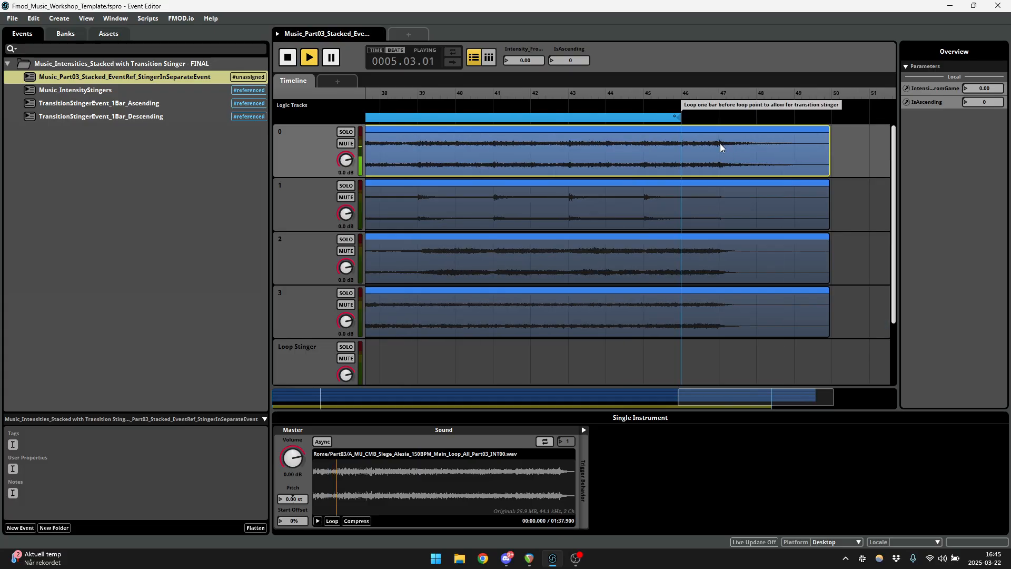
pyautogui.click(614, 95)
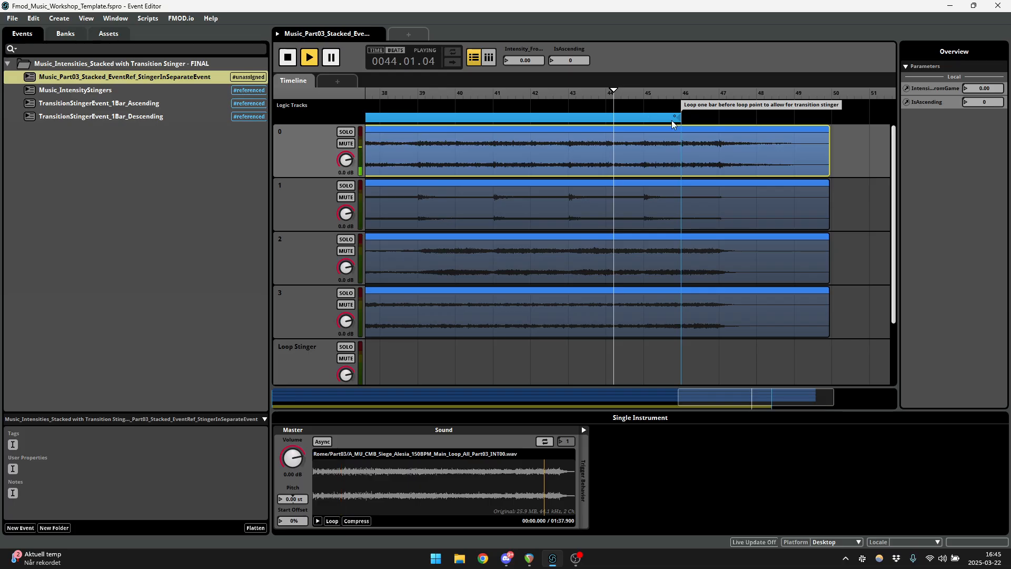
pyautogui.click(651, 117)
pyautogui.doubleClick(652, 117)
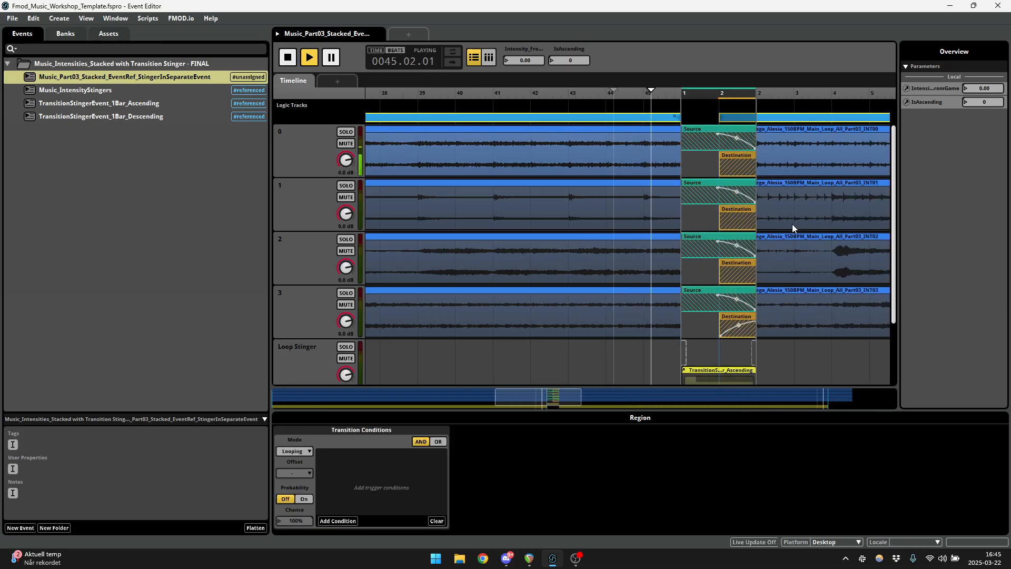
pyautogui.scroll(-2, 680, 208)
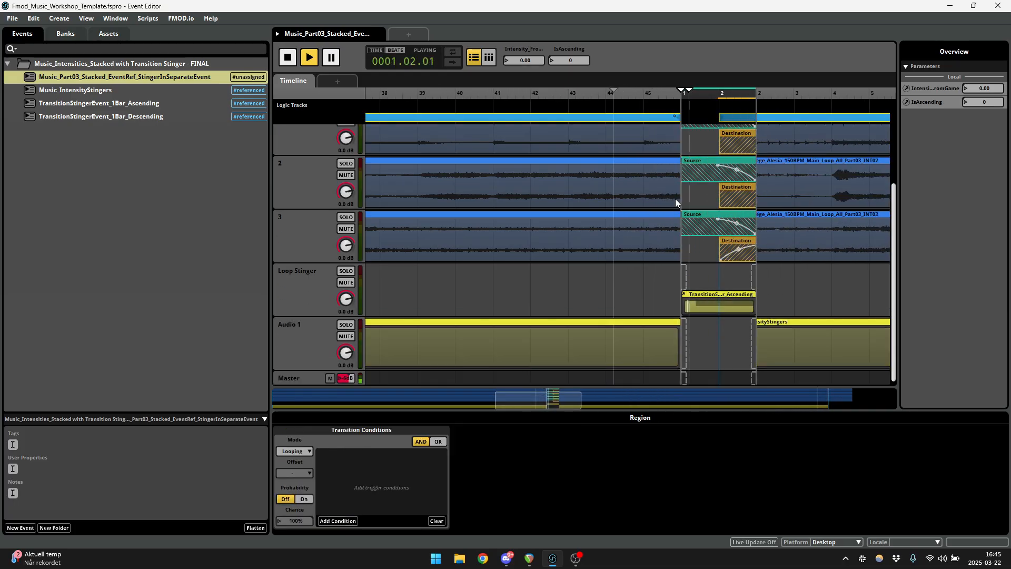
pyautogui.scroll(1, 733, 173)
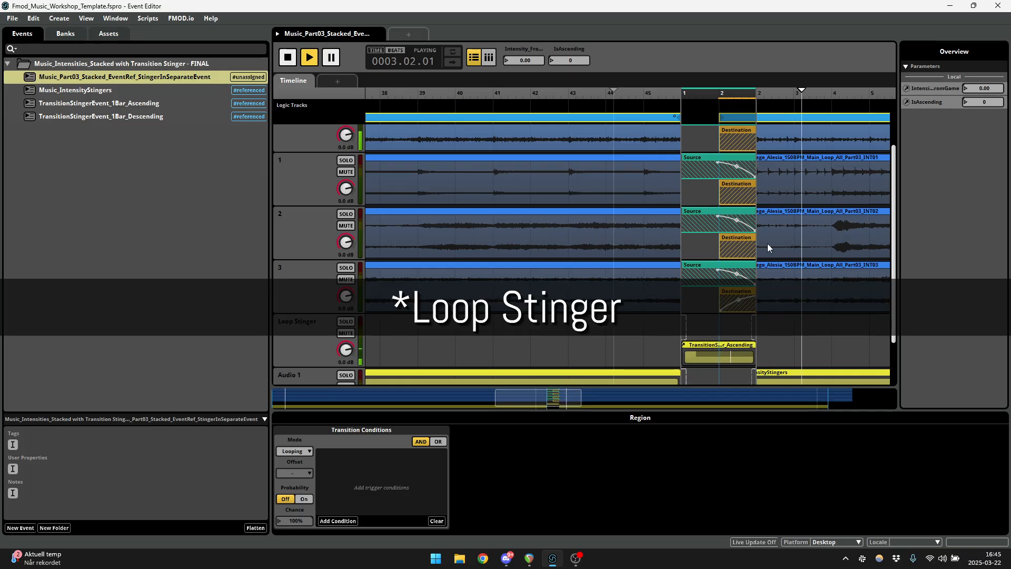
# Stop playback, collapse the loop region's transition timeline, and place the playhead at the loop end at bar 46.
pyautogui.press('space')
pyautogui.keyDown('ctrl'); pyautogui.scroll(5, 722, 121); pyautogui.keyUp('ctrl')
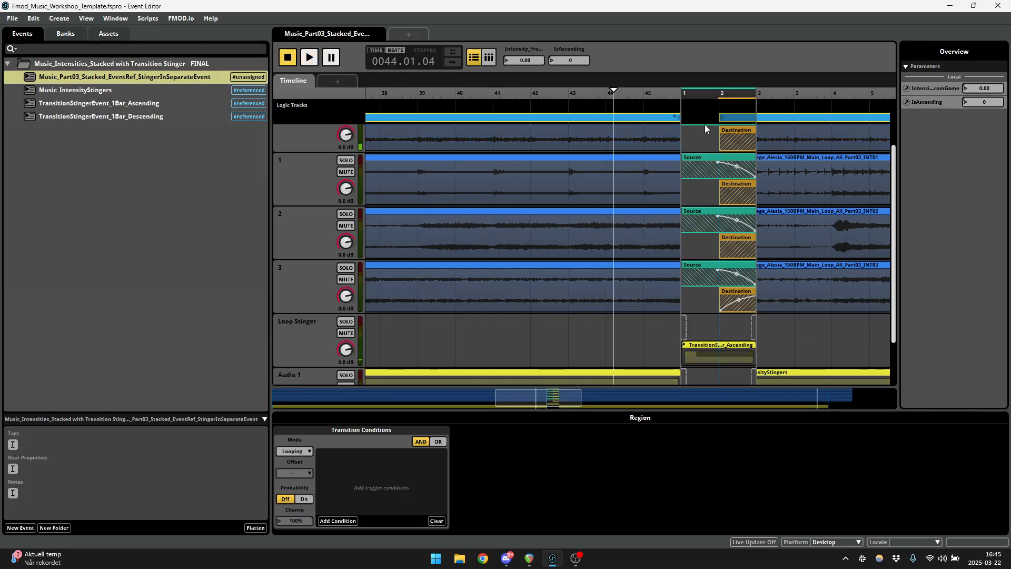
pyautogui.scroll(-5, 722, 122)
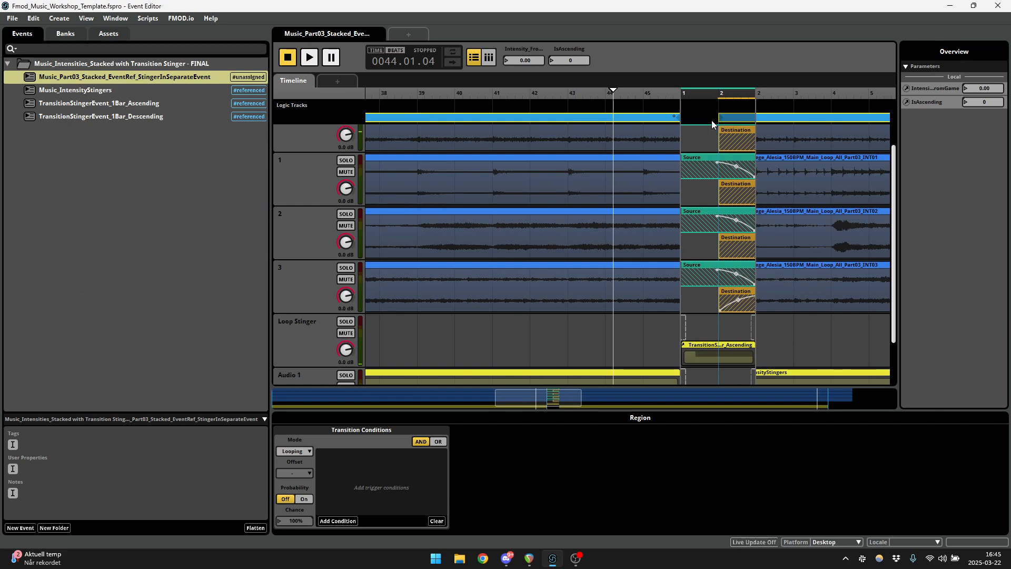
pyautogui.doubleClick(631, 115)
pyautogui.click(681, 93)
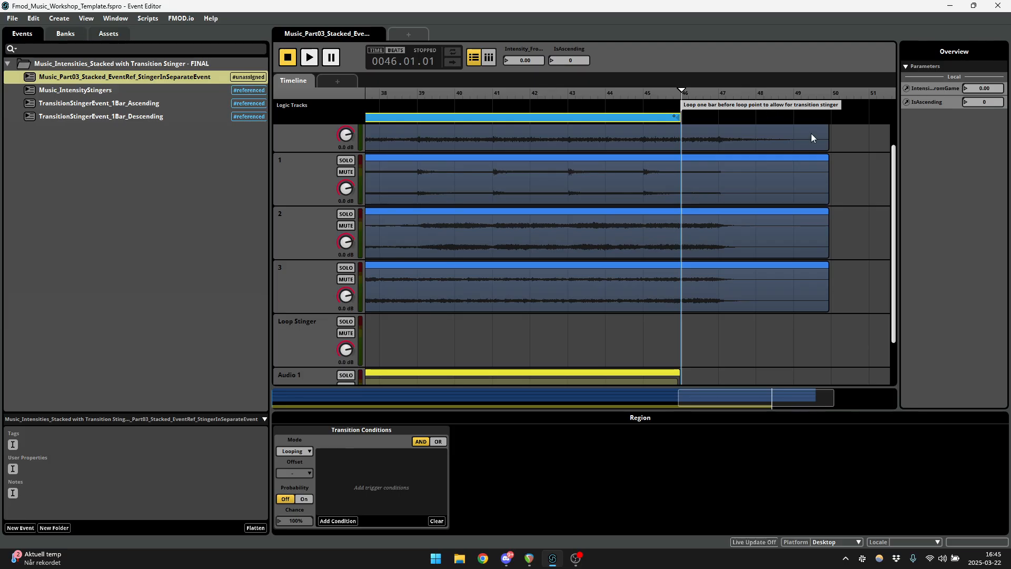
# Move the playhead across the bar following the loop end, from bar 46 to 47, and expand the loop region's transition timeline.
pyautogui.scroll(2, 747, 123)
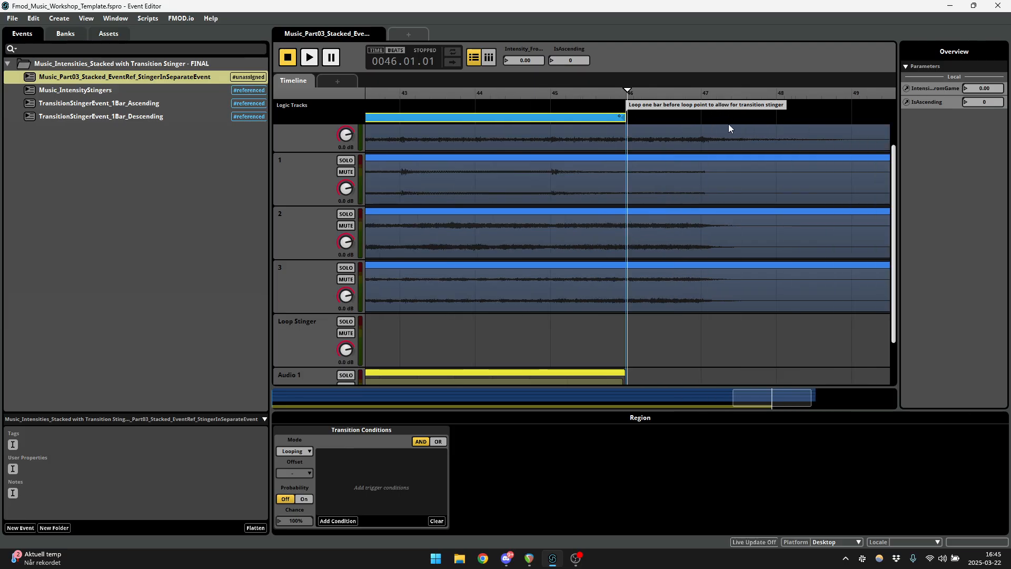
pyautogui.click(701, 92)
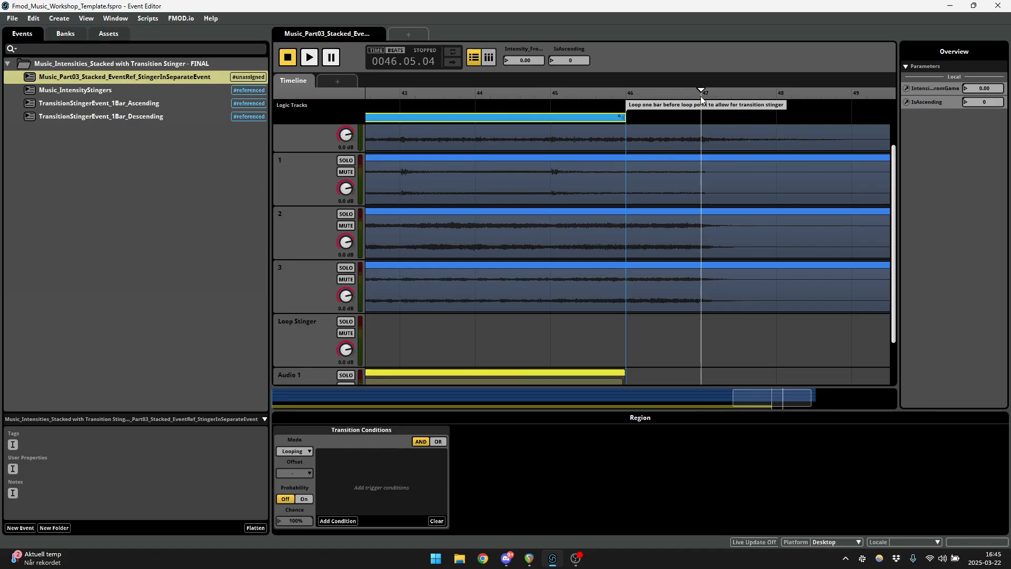
pyautogui.click(624, 95)
pyautogui.moveTo(619, 92); pyautogui.dragTo(701, 116)
pyautogui.doubleClick(596, 118)
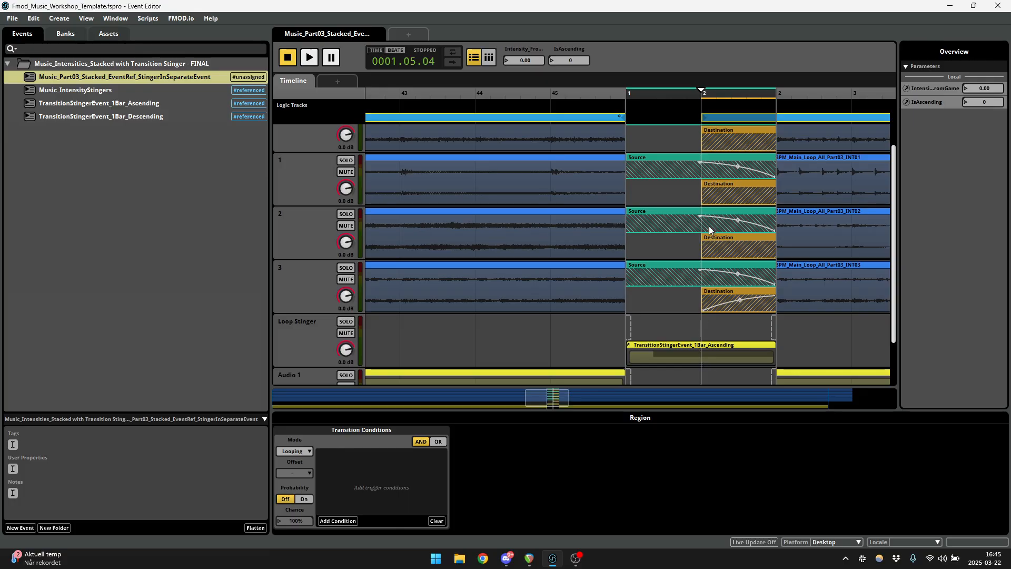
# Collapse the transition timeline and move the playhead back to about bar 24 with the whole loop in view.
pyautogui.doubleClick(545, 119)
pyautogui.moveTo(580, 93); pyautogui.dragTo(318, 113)
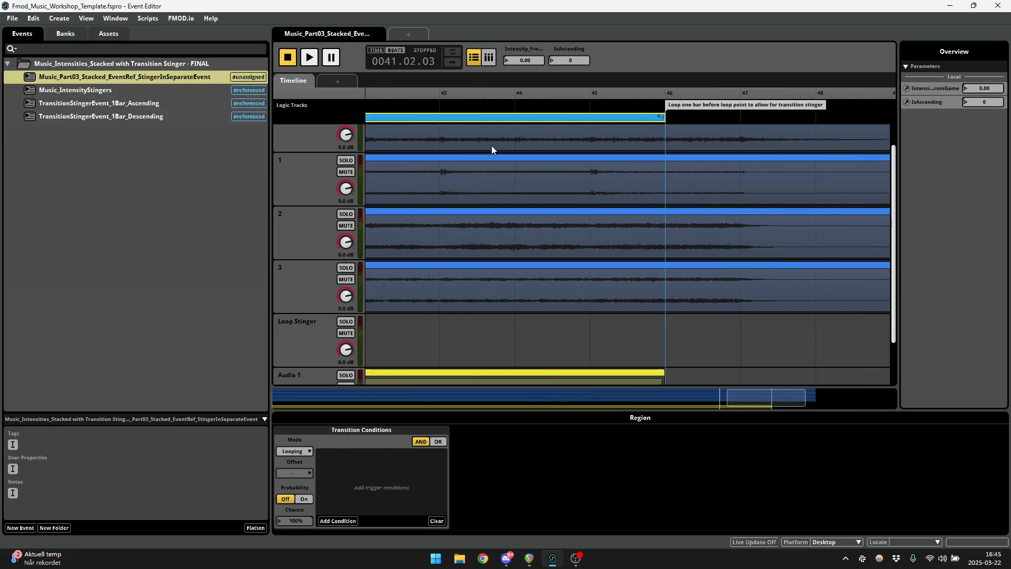
pyautogui.scroll(-8, 487, 141)
pyautogui.moveTo(437, 100); pyautogui.dragTo(337, 109)
pyautogui.moveTo(405, 94)
pyautogui.mouseDown()
pyautogui.moveTo(324, 111)
pyautogui.moveTo(599, 108)
pyautogui.moveTo(586, 108)
pyautogui.mouseUp()
pyautogui.scroll(-1, 457, 251)
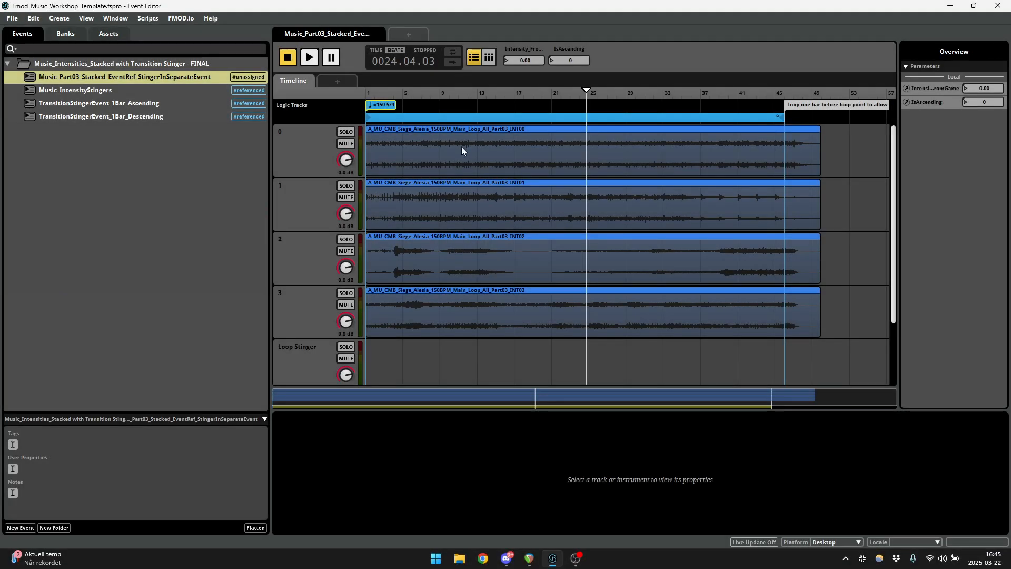
# Select the four music instruments on tracks 0 to 3 and reveal their trigger behavior and modulation settings.
pyautogui.click(461, 145)
pyautogui.keyDown('ctrl'); pyautogui.click(454, 194); pyautogui.keyUp('ctrl')
pyautogui.keyDown('ctrl'); pyautogui.click(453, 256); pyautogui.keyUp('ctrl')
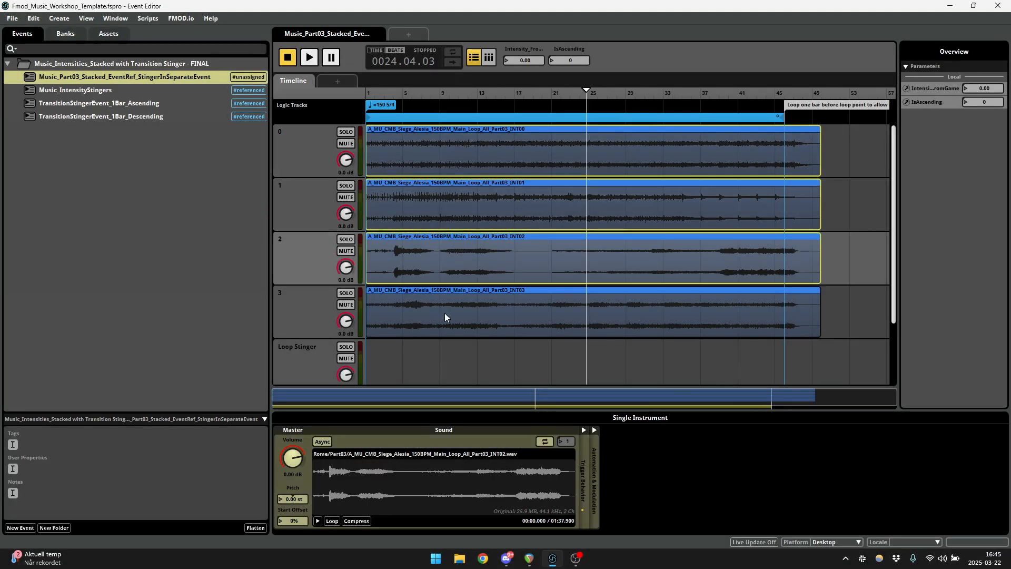
pyautogui.keyDown('ctrl'); pyautogui.click(444, 313); pyautogui.keyUp('ctrl')
pyautogui.click(584, 430)
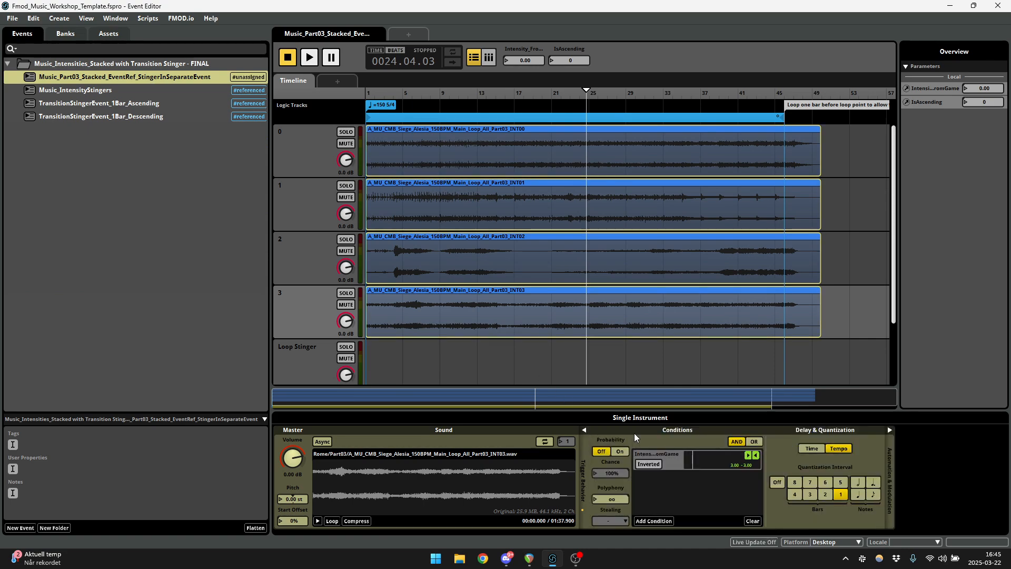
pyautogui.click(893, 430)
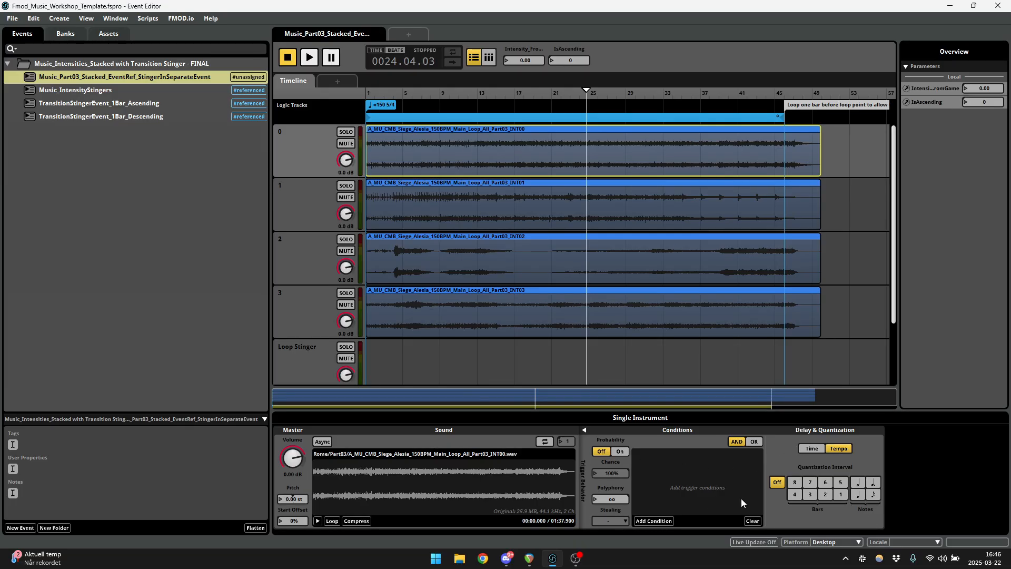
# Examine the intensity trigger conditions of the instruments on tracks 1, 2 and 3, and the AHDSR volume envelope on track 1.
pyautogui.click(464, 215)
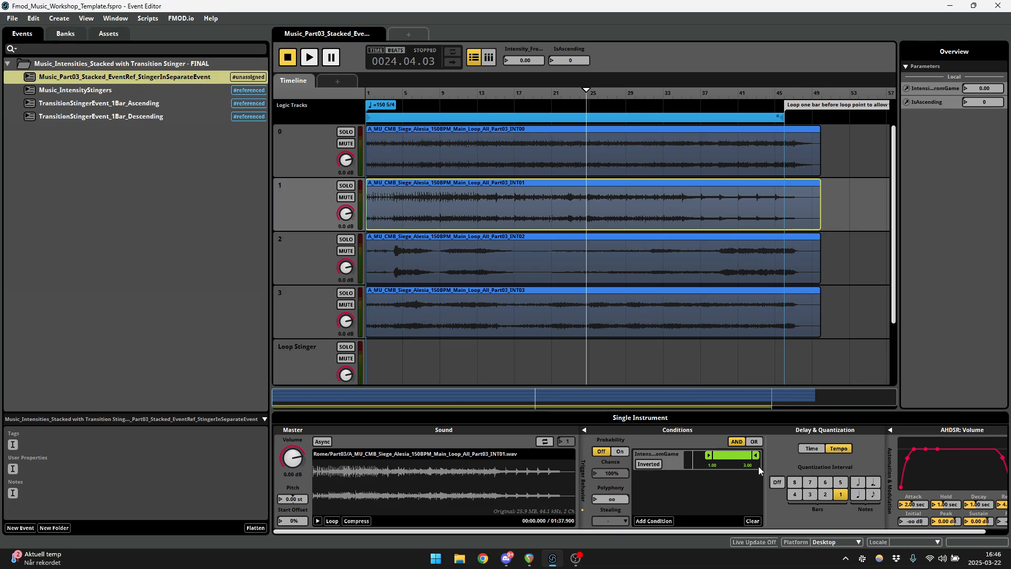
pyautogui.click(597, 255)
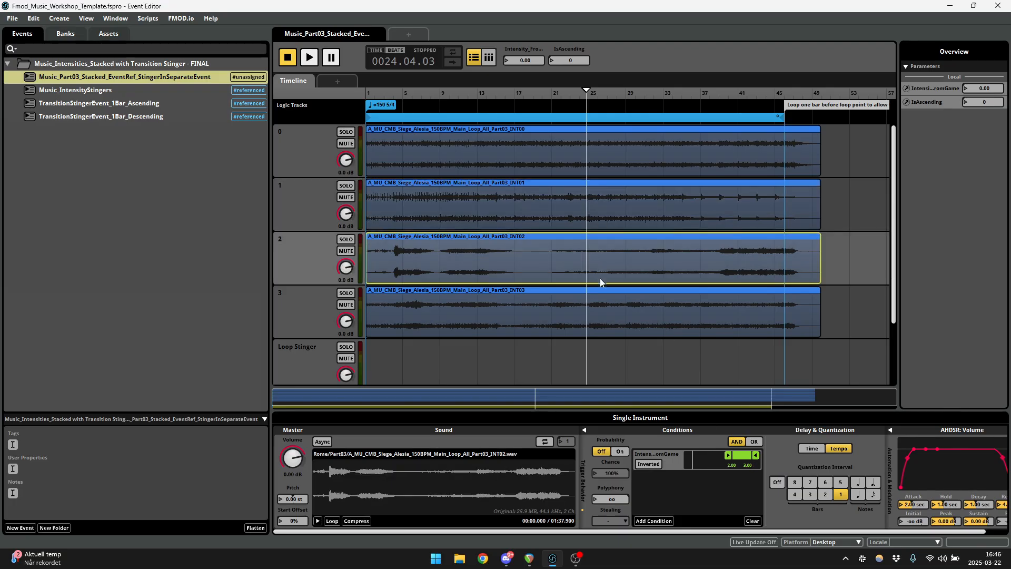
pyautogui.click(609, 319)
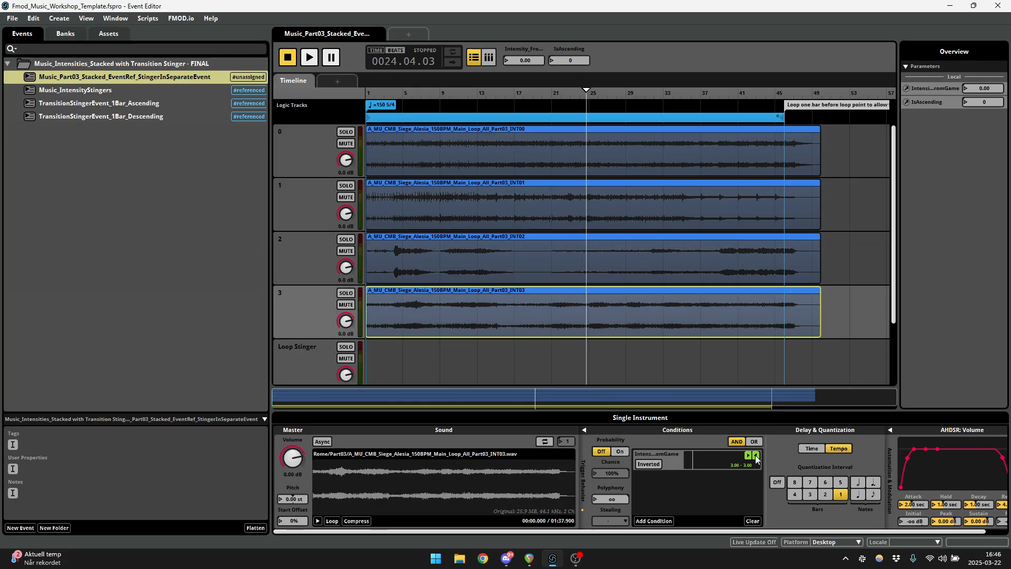
pyautogui.click(620, 205)
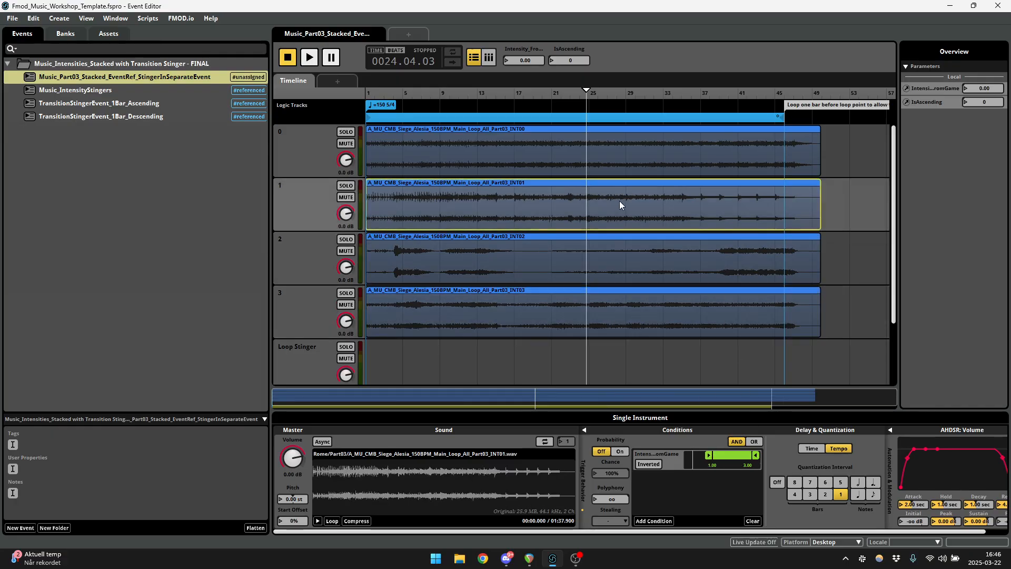
pyautogui.moveTo(840, 532); pyautogui.dragTo(864, 532)
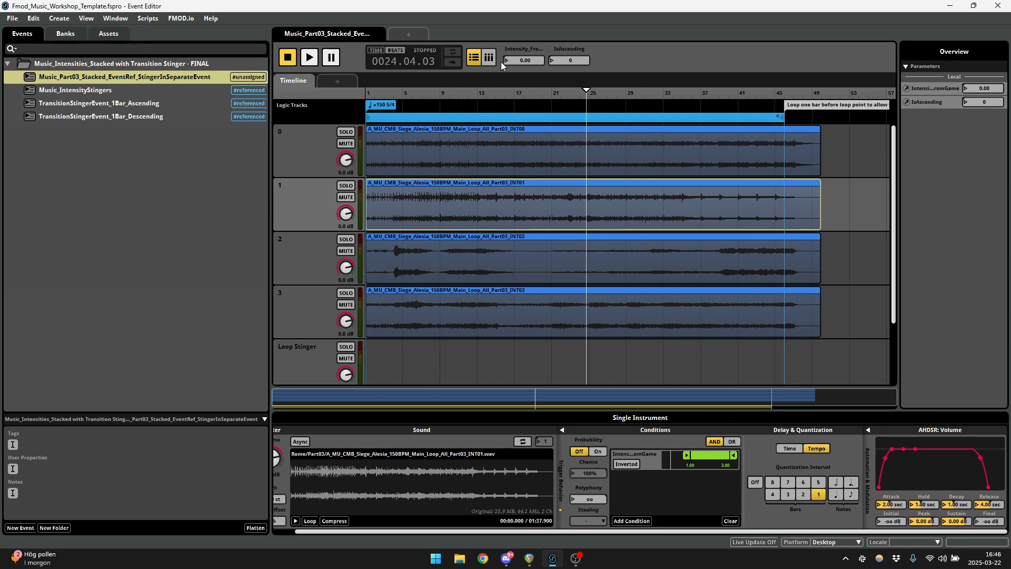
# Play the event from the start of the timeline.
pyautogui.scroll(-2, 347, 326)
pyautogui.scroll(2, 432, 236)
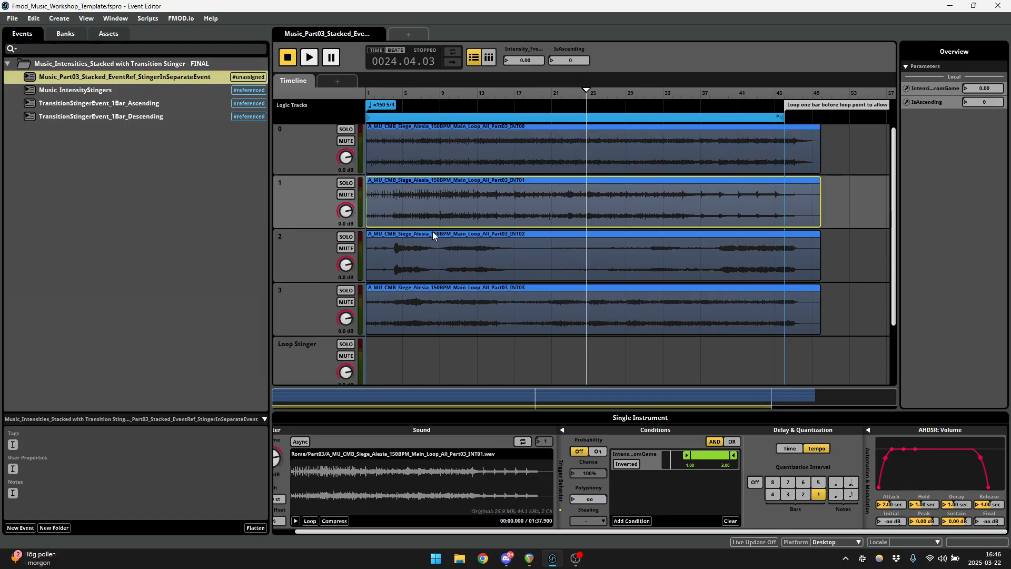
pyautogui.click(407, 94)
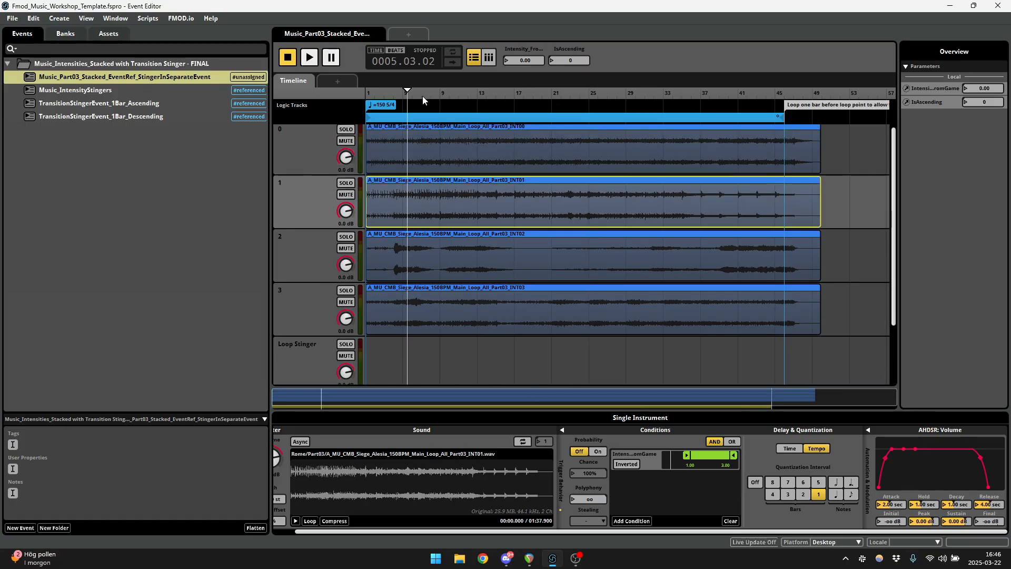
pyautogui.press('Home')
pyautogui.press('space')
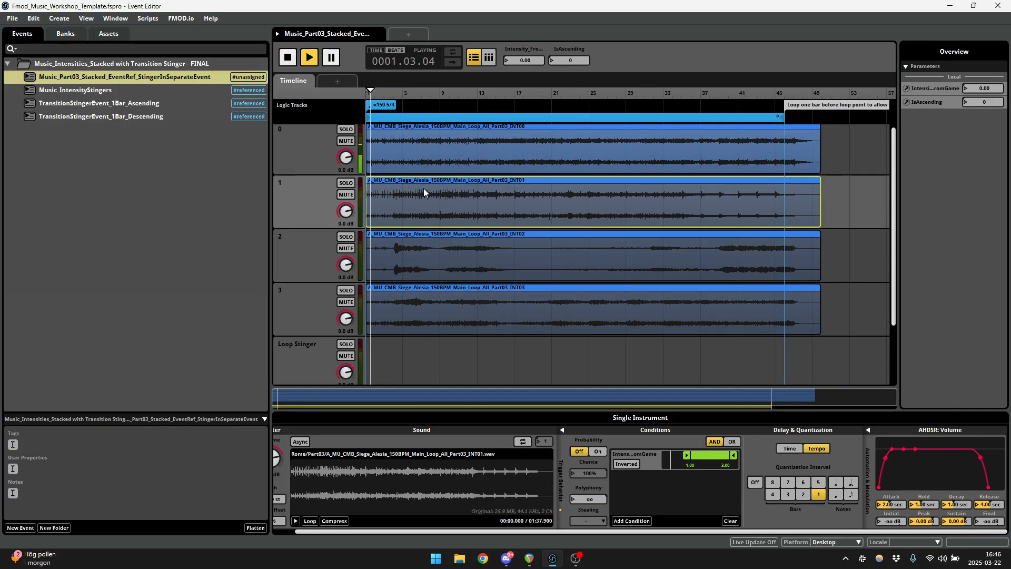
# Select the track 0 instrument and set the Intensity_FromGame parameter to 1 during playback.
pyautogui.click(508, 153)
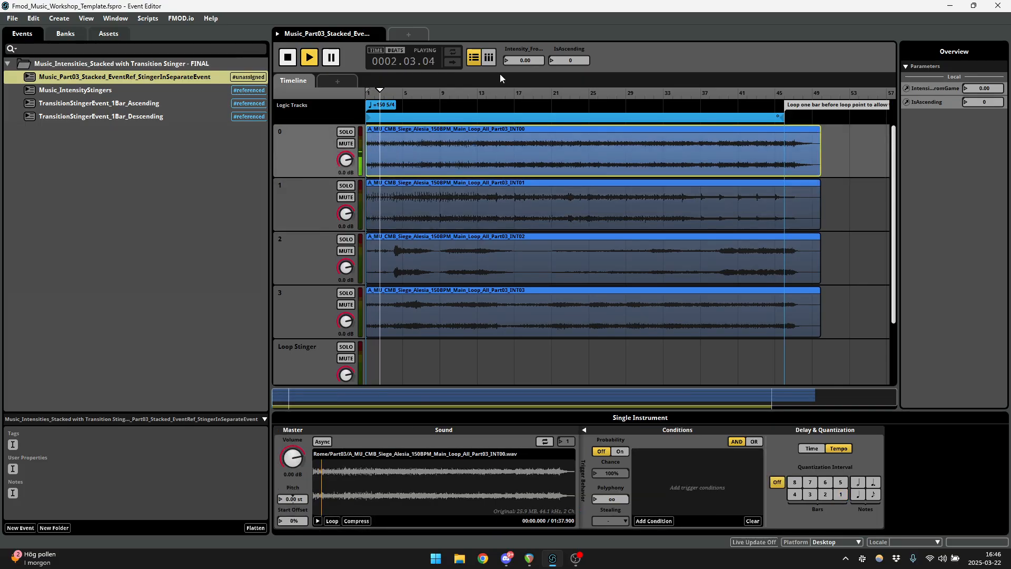
pyautogui.doubleClick(525, 60)
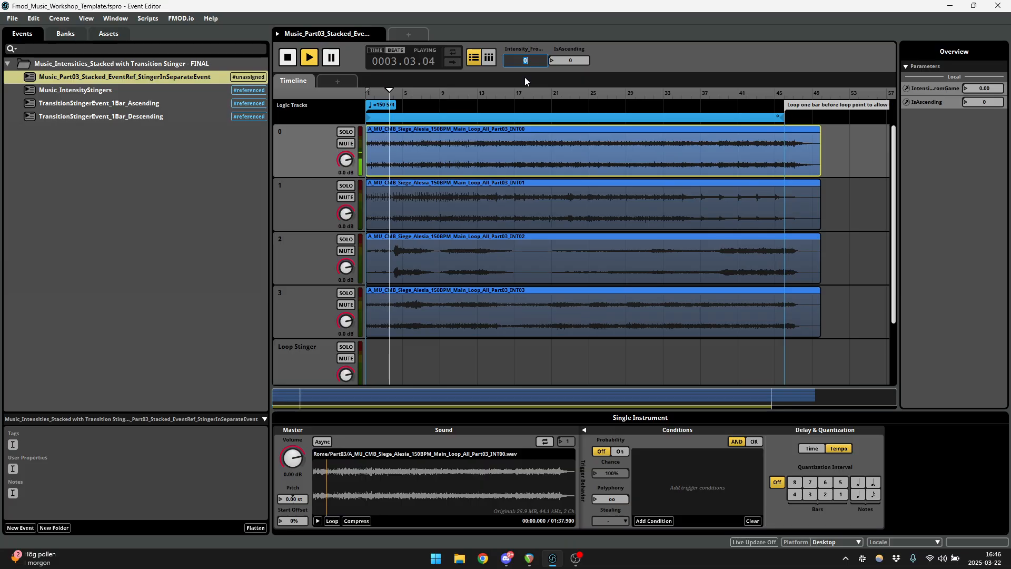
pyautogui.write('1')
pyautogui.press('Return')
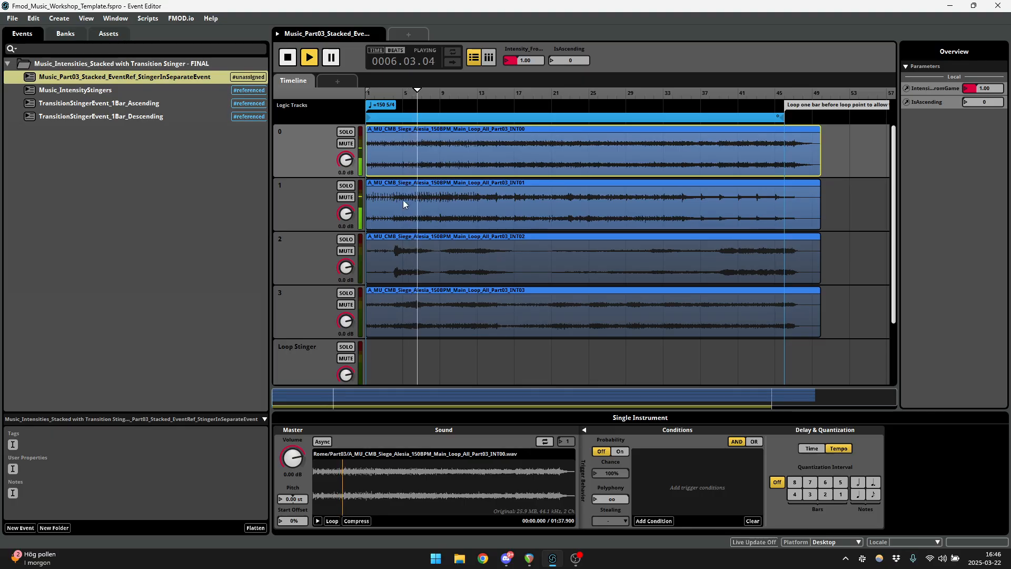
# Raise the Intensity_FromGame parameter to 2 while the event plays.
pyautogui.click(508, 62)
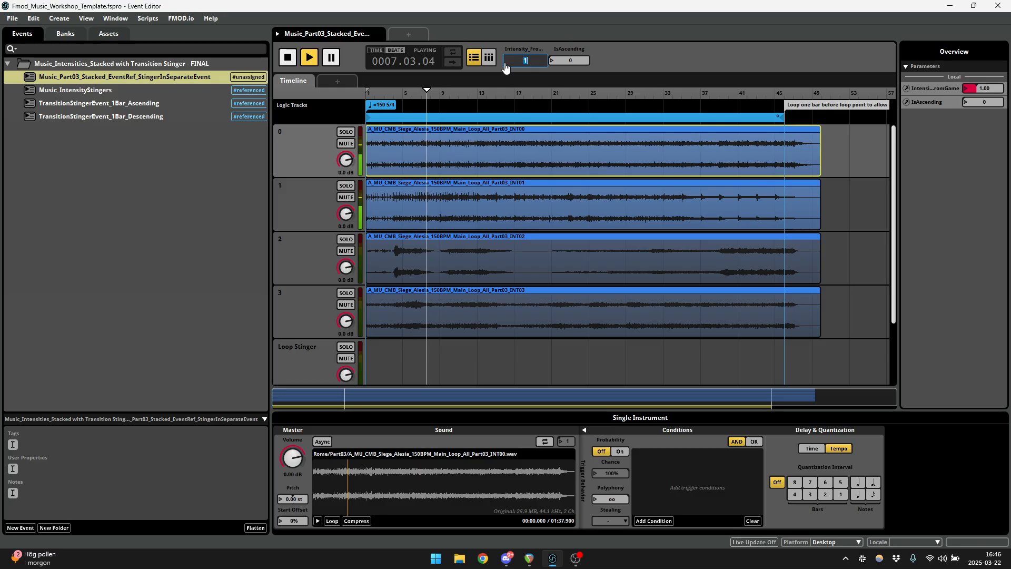
pyautogui.write('2')
pyautogui.press('Return')
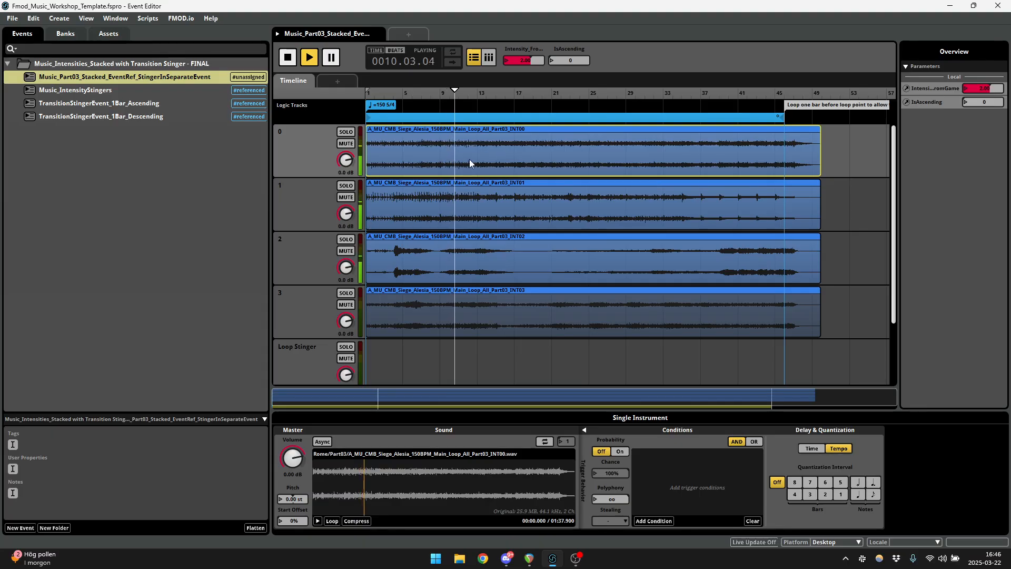
# Select the track 1 instrument and raise the Intensity_FromGame parameter to 3 during playback.
pyautogui.click(589, 205)
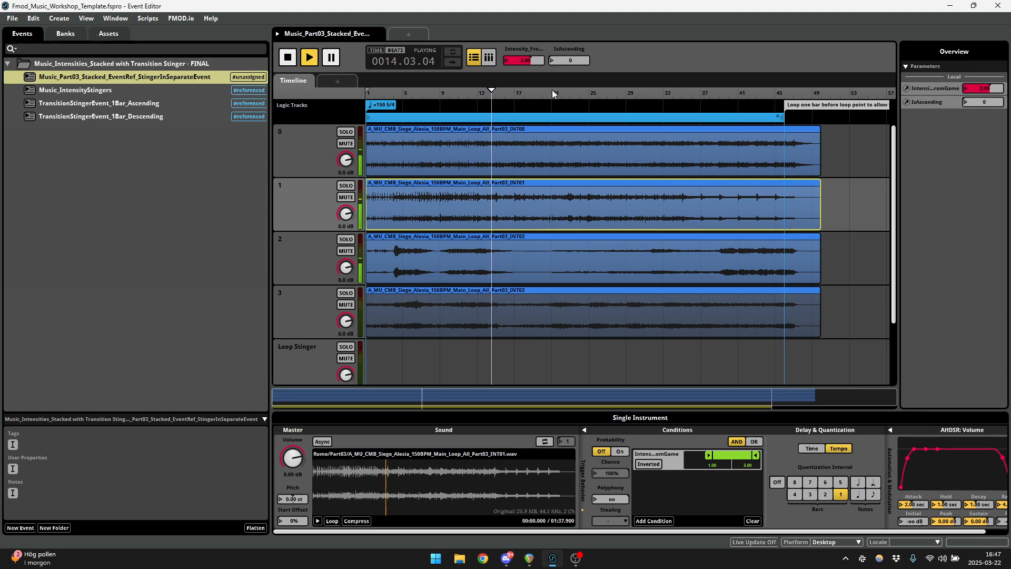
pyautogui.doubleClick(507, 60)
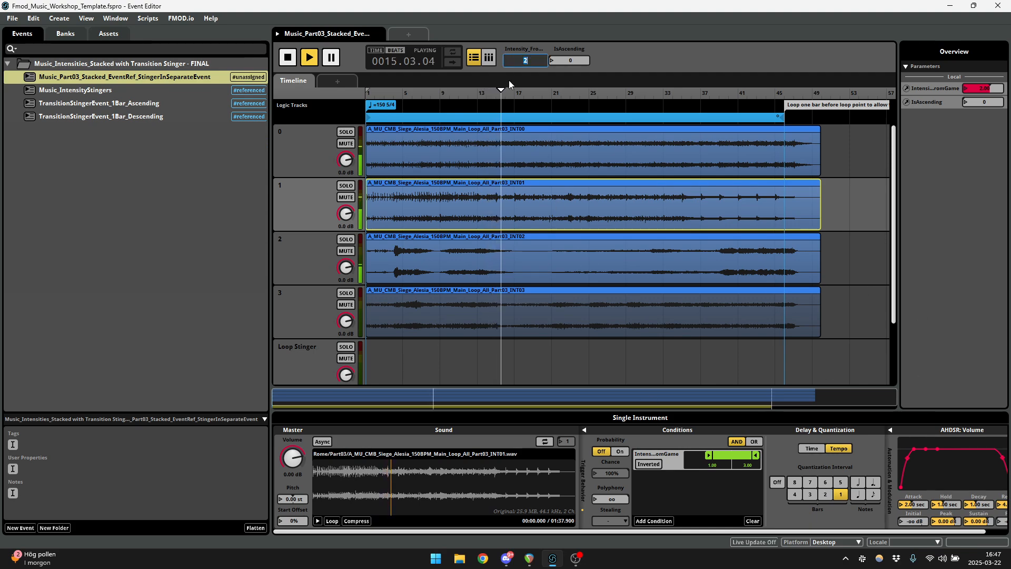
pyautogui.write('3')
pyautogui.press('Return')
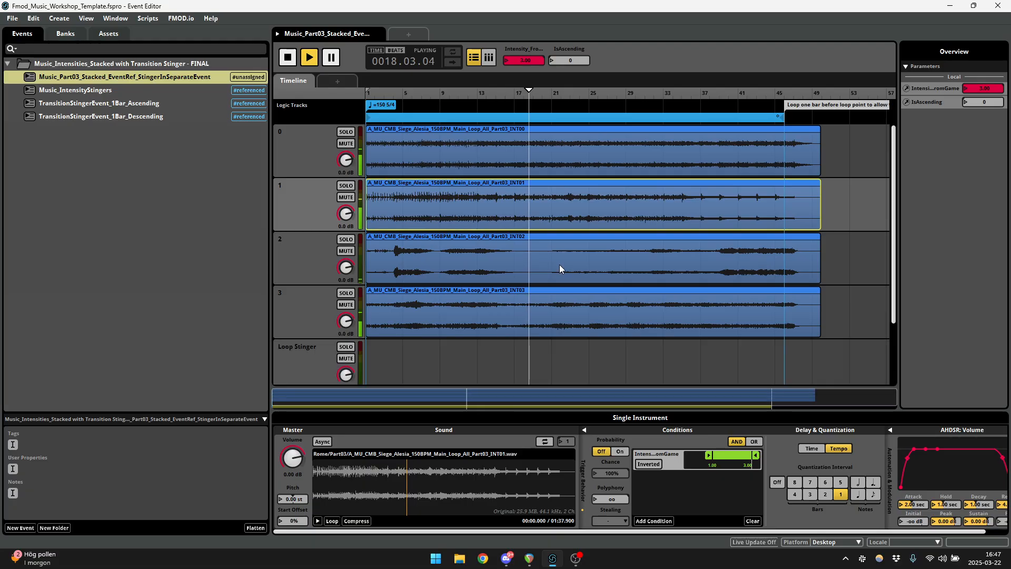
# Solo track 3 to hear its layer alone, and turn the solo off again.
pyautogui.doubleClick(507, 64)
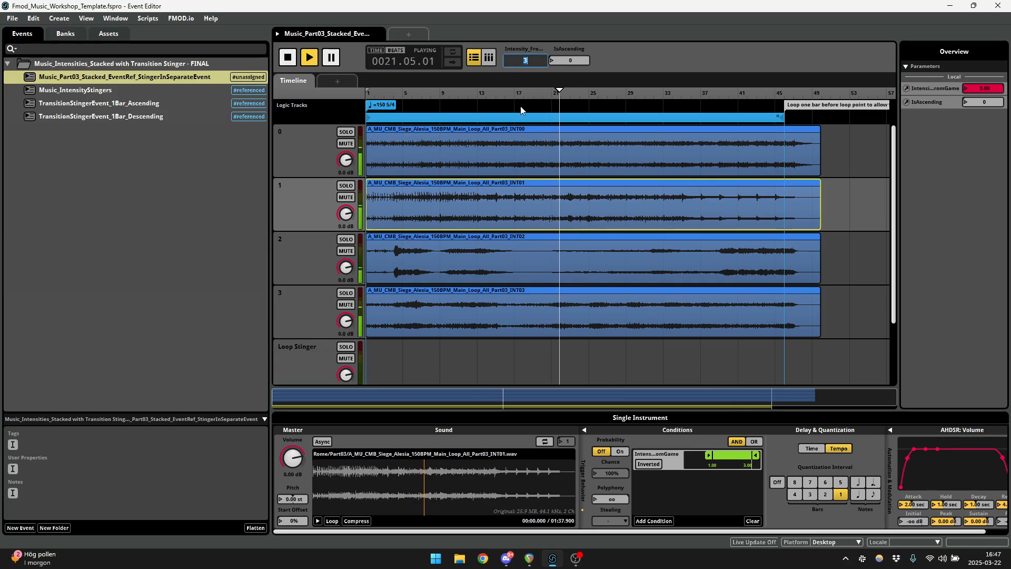
pyautogui.click(347, 295)
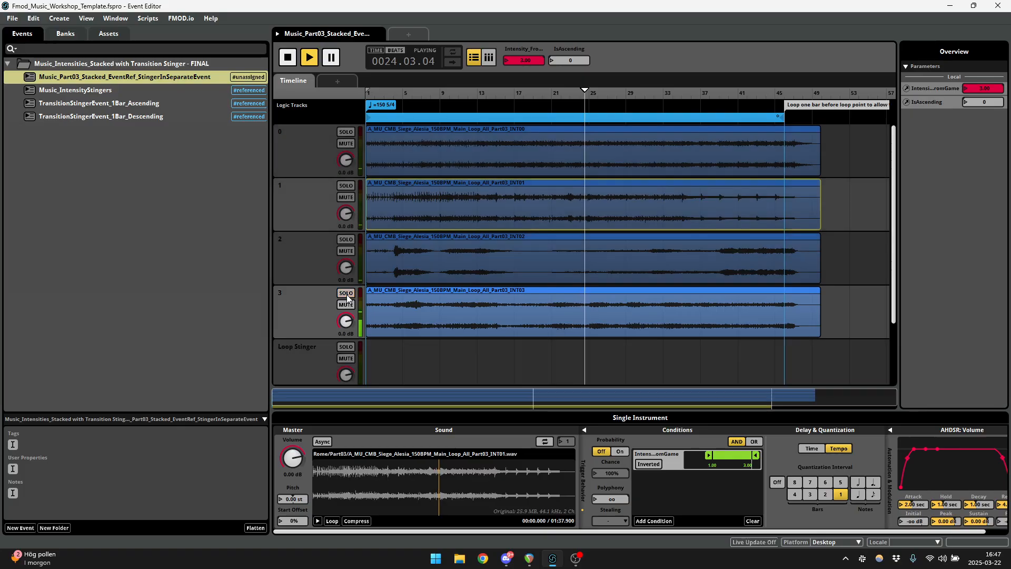
pyautogui.click(347, 293)
# Drop the Intensity_FromGame parameter to 0 during playback, and raise it back to 3.
pyautogui.doubleClick(506, 63)
pyautogui.write('0')
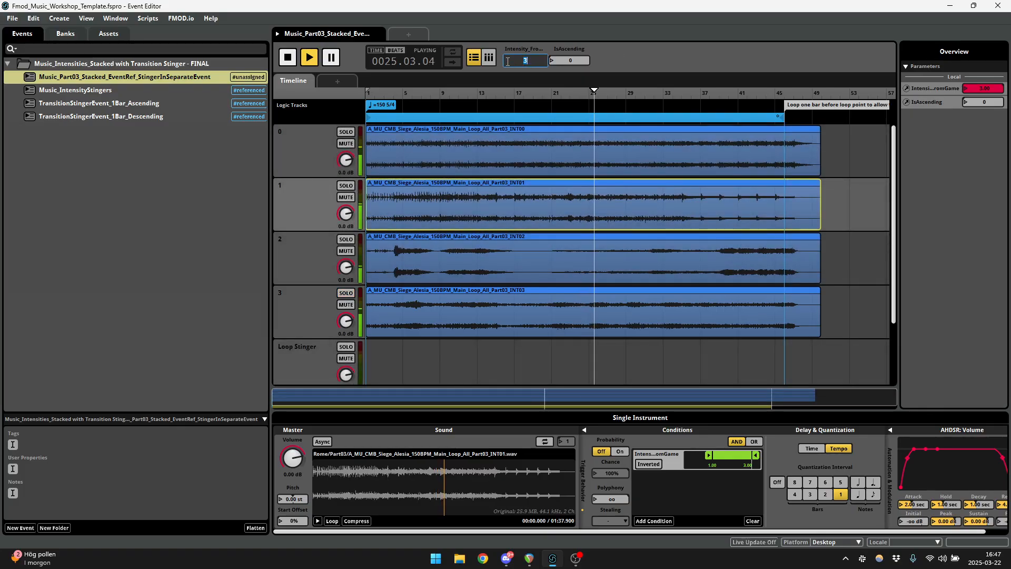
pyautogui.press('Return')
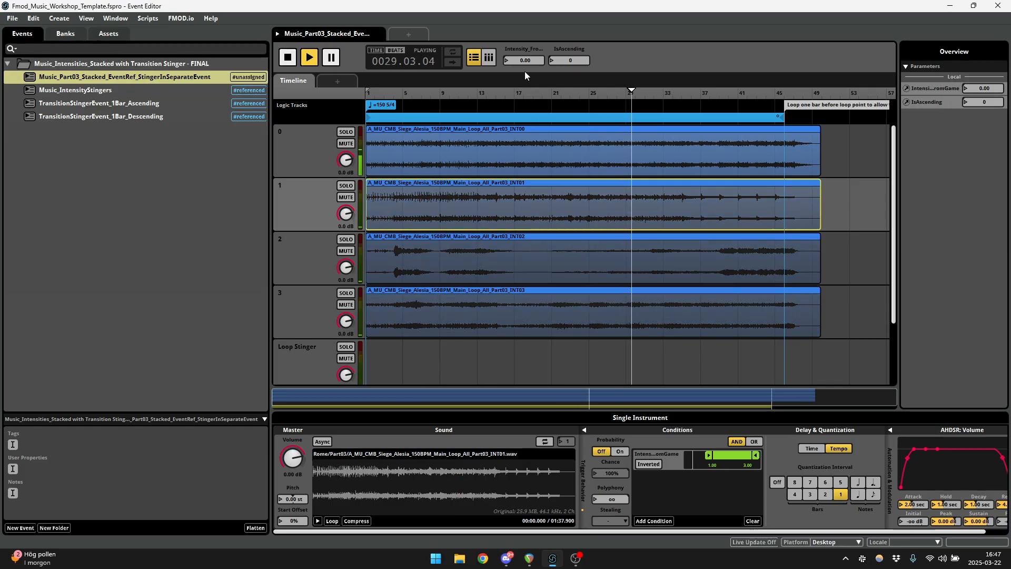
pyautogui.doubleClick(507, 61)
pyautogui.write('3')
pyautogui.press('Return')
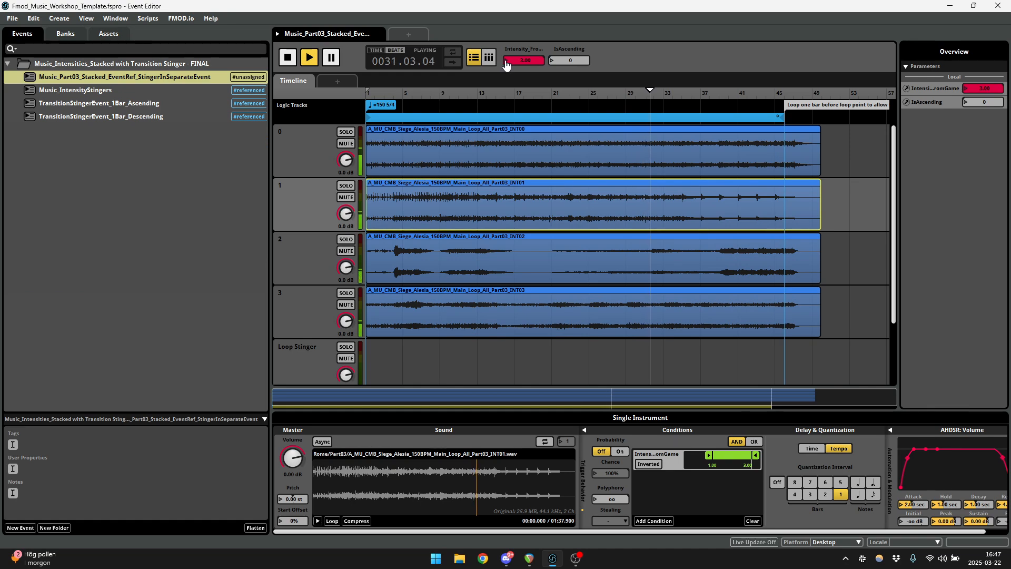
# Mute the Loop Stinger track and stop the event's playback.
pyautogui.click(346, 358)
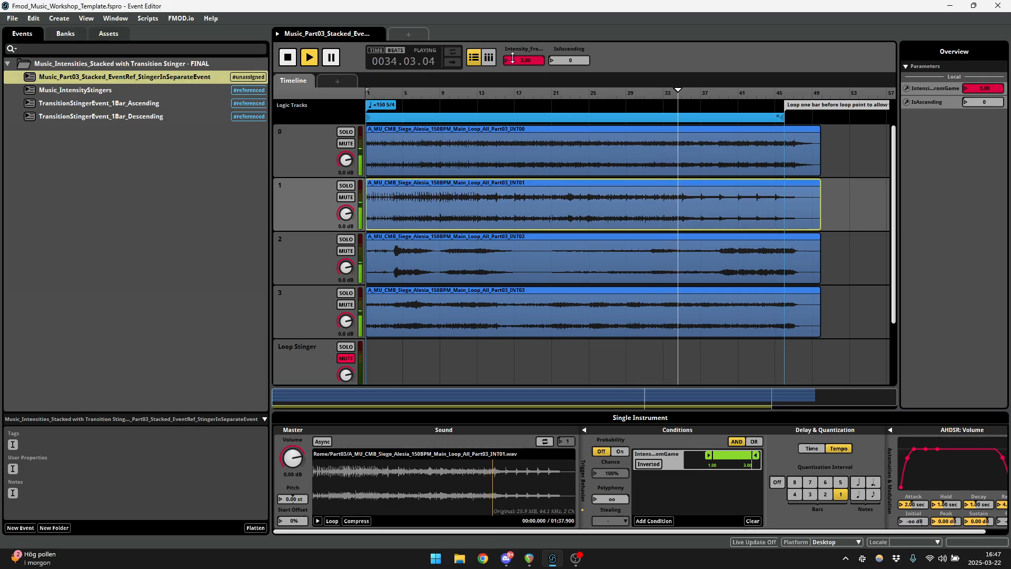
pyautogui.press('space')
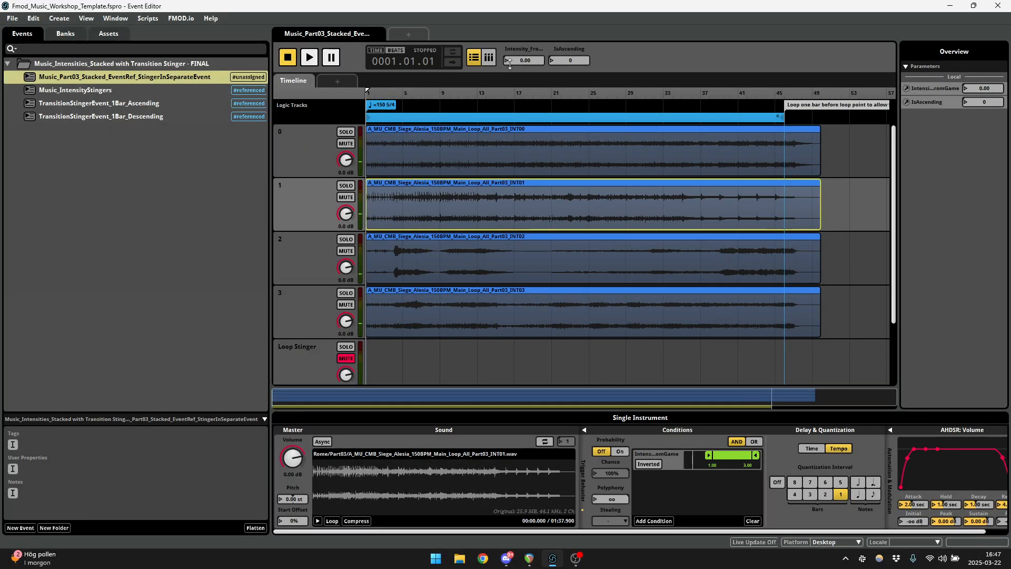
# Open the nested Music_IntensityStingers event from the Audio 1 track and audition its looping timeline briefly.
pyautogui.scroll(-3, 473, 271)
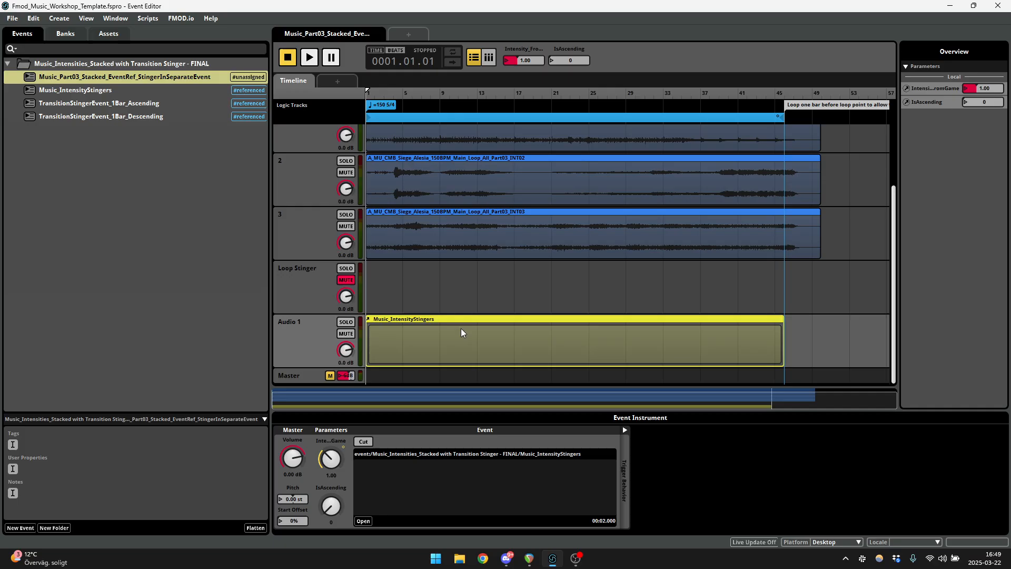
pyautogui.doubleClick(446, 338)
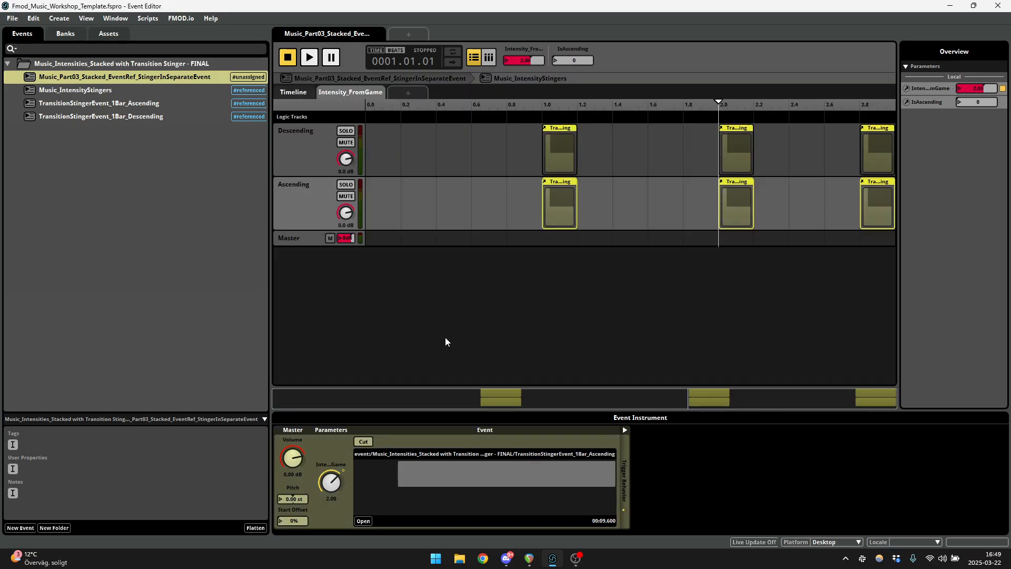
pyautogui.click(306, 93)
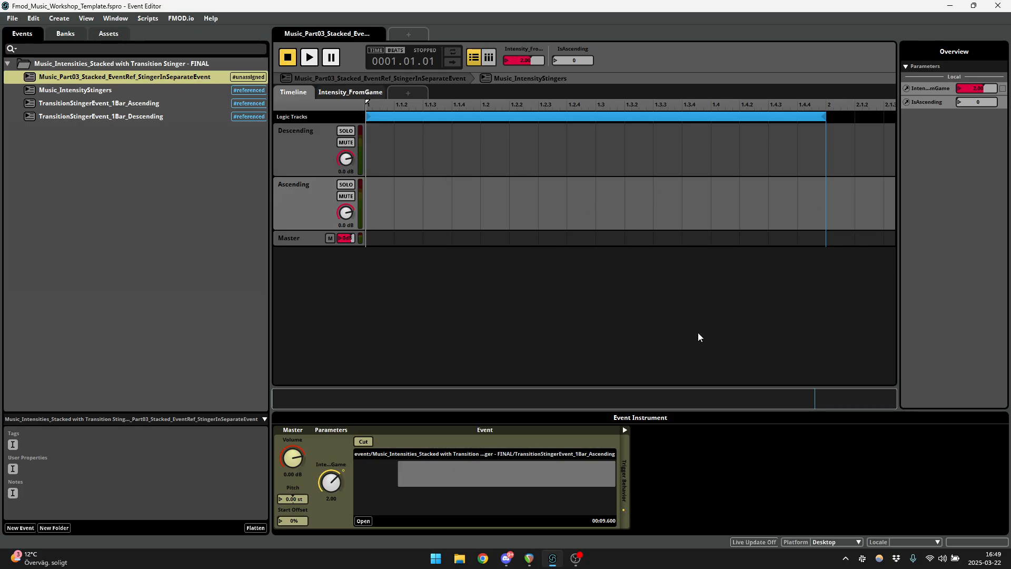
pyautogui.press('space')
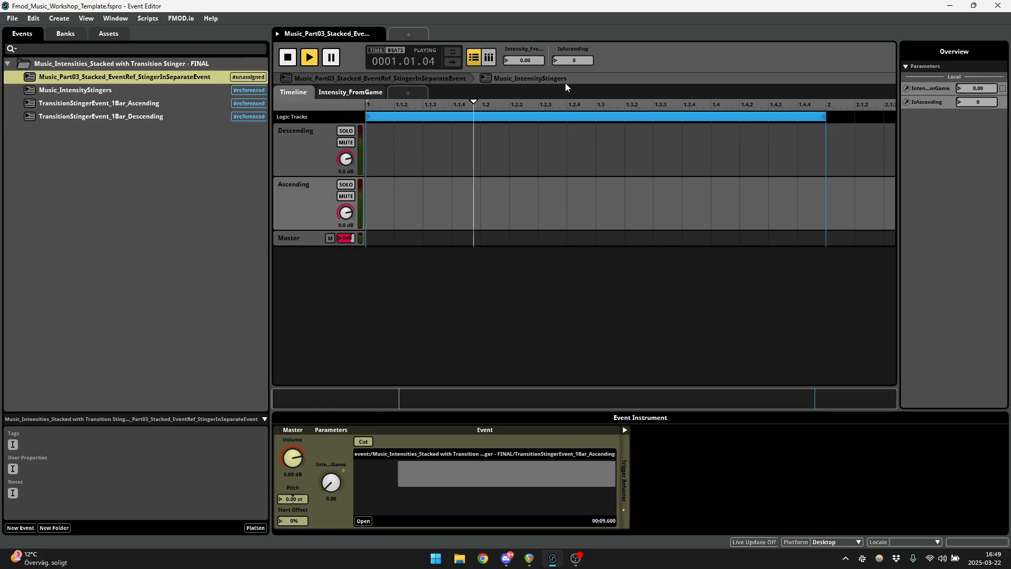
pyautogui.press('space')
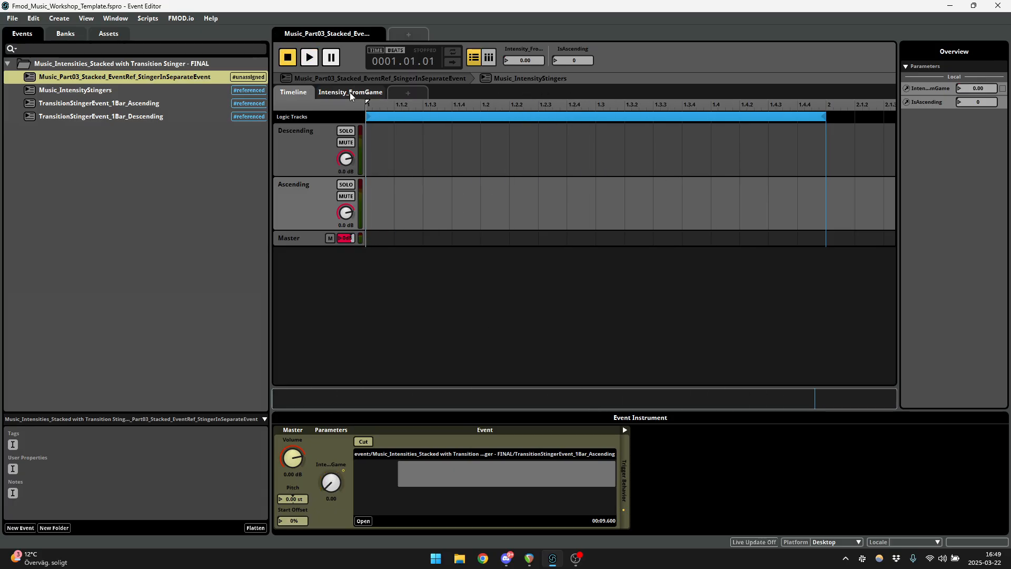
# Show the Intensity_FromGame parameter sheet and examine the Descending and Ascending stingers placed at intensity 1, with the parameter at about 1.02.
pyautogui.click(346, 94)
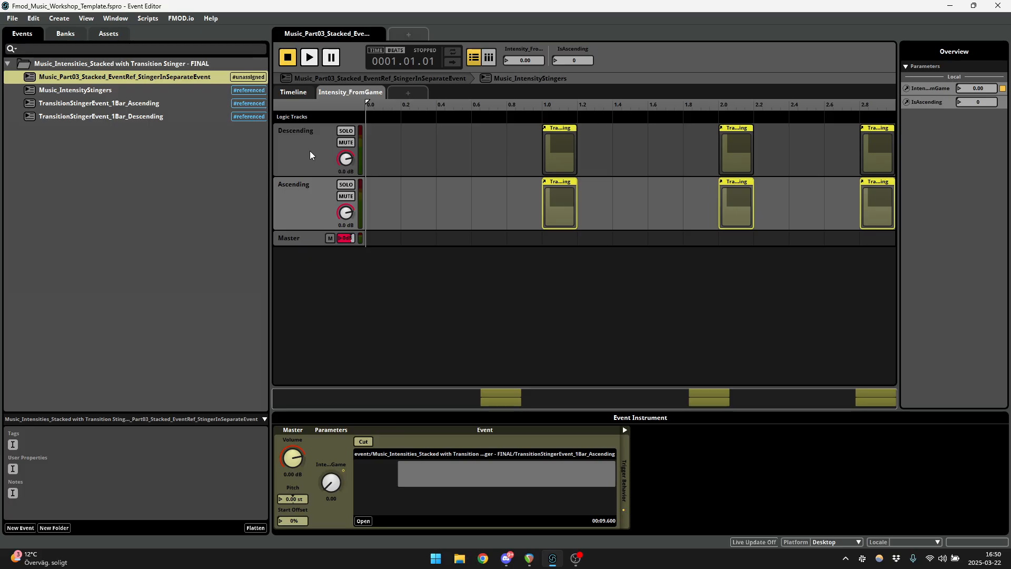
pyautogui.click(298, 137)
pyautogui.click(388, 228)
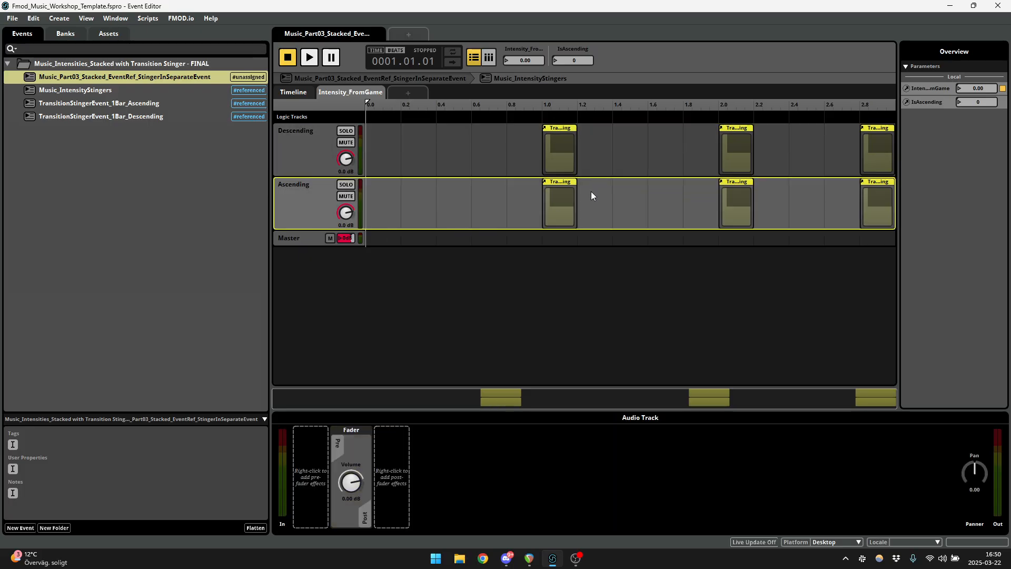
pyautogui.click(557, 145)
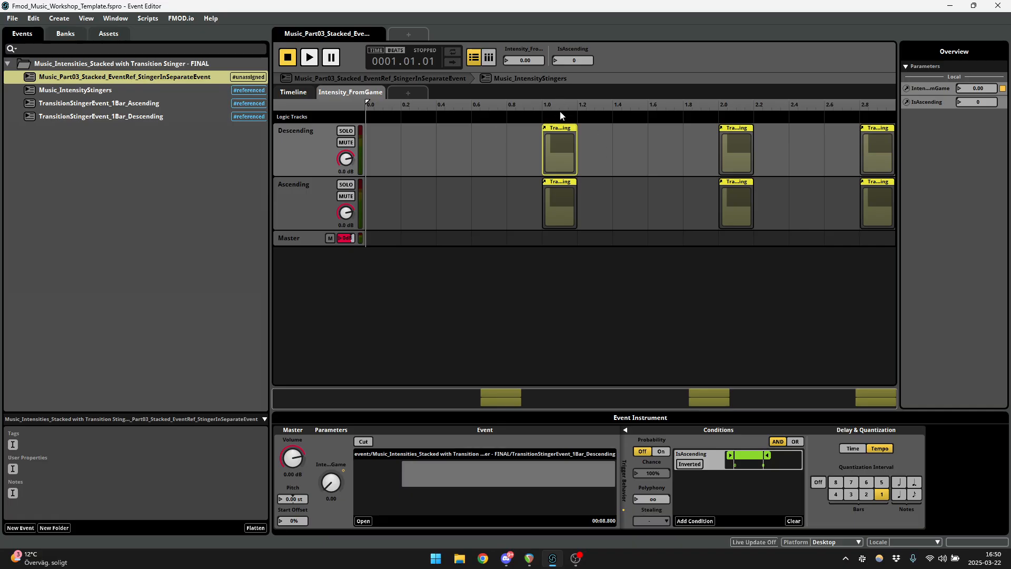
pyautogui.moveTo(560, 111); pyautogui.dragTo(529, 118)
pyautogui.moveTo(559, 116); pyautogui.dragTo(548, 112)
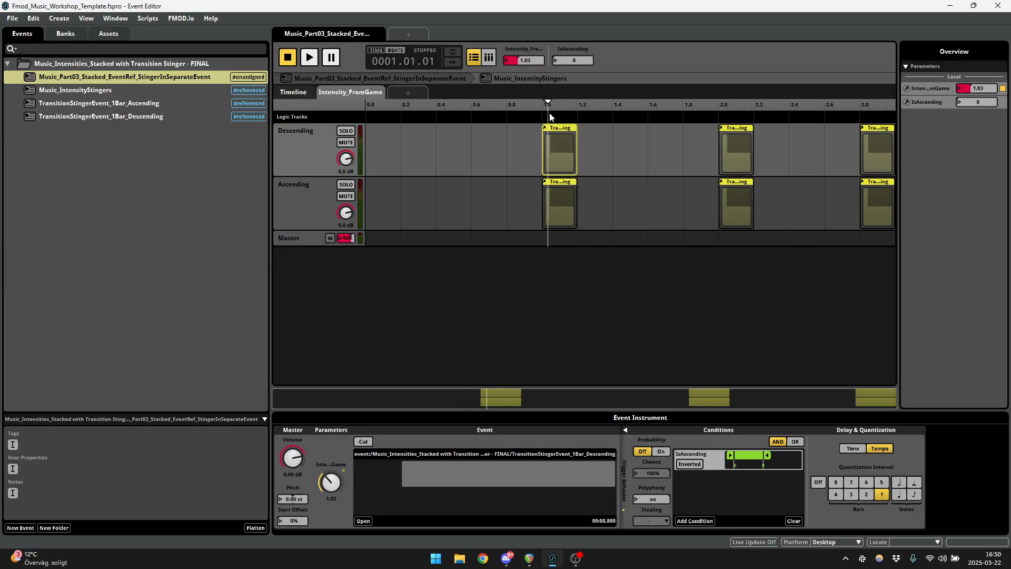
pyautogui.click(564, 217)
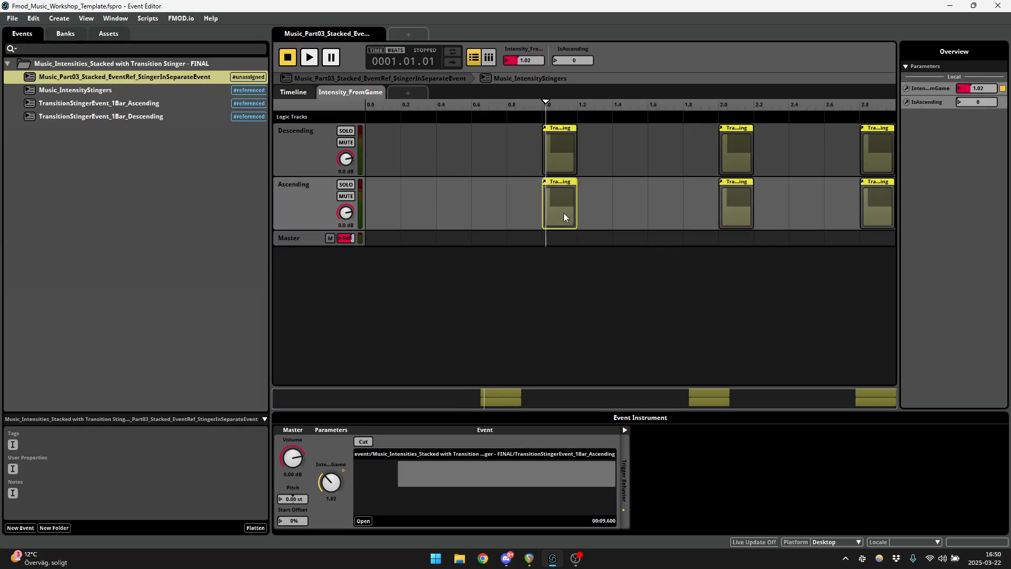
# Move Intensity_FromGame to about 2.14 and examine the remaining Ascending stingers and each Descending stinger with its trigger conditions.
pyautogui.click(744, 107)
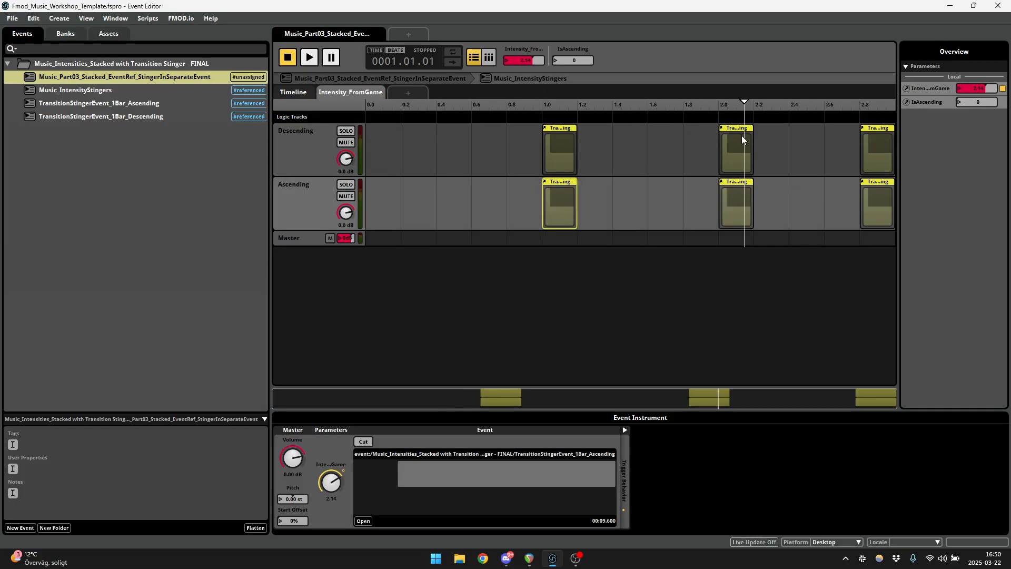
pyautogui.click(742, 214)
pyautogui.click(874, 207)
pyautogui.click(565, 158)
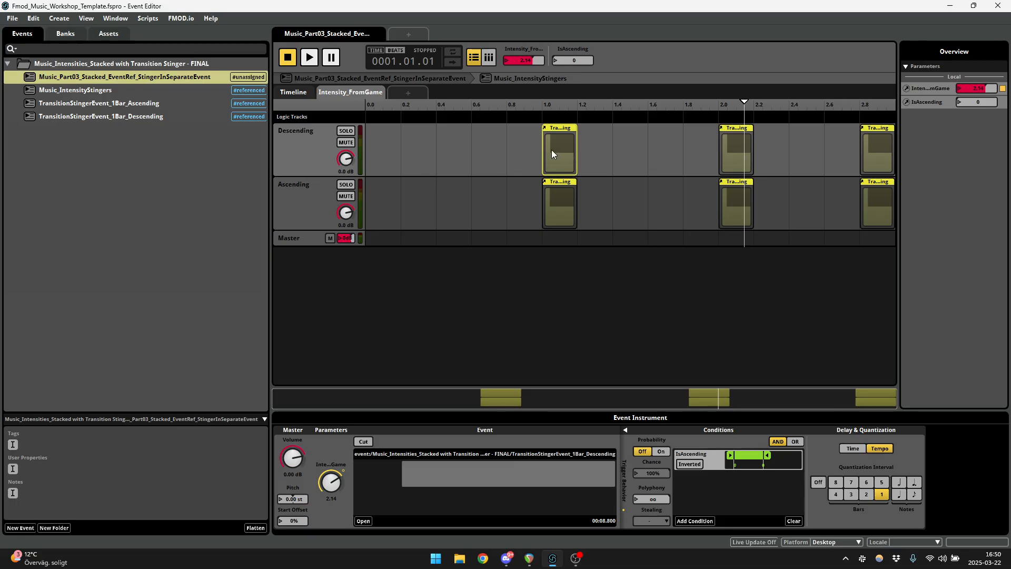
pyautogui.click(731, 150)
pyautogui.click(880, 150)
# Set the IsAscending parameter to 1 and compare the Ascending and Descending stinger instruments.
pyautogui.click(572, 60)
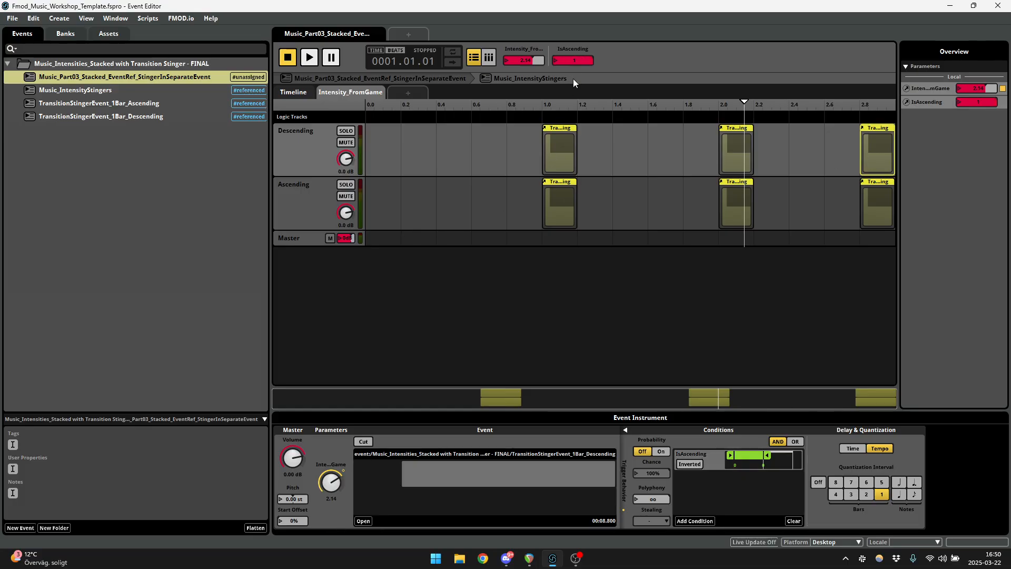
pyautogui.click(735, 203)
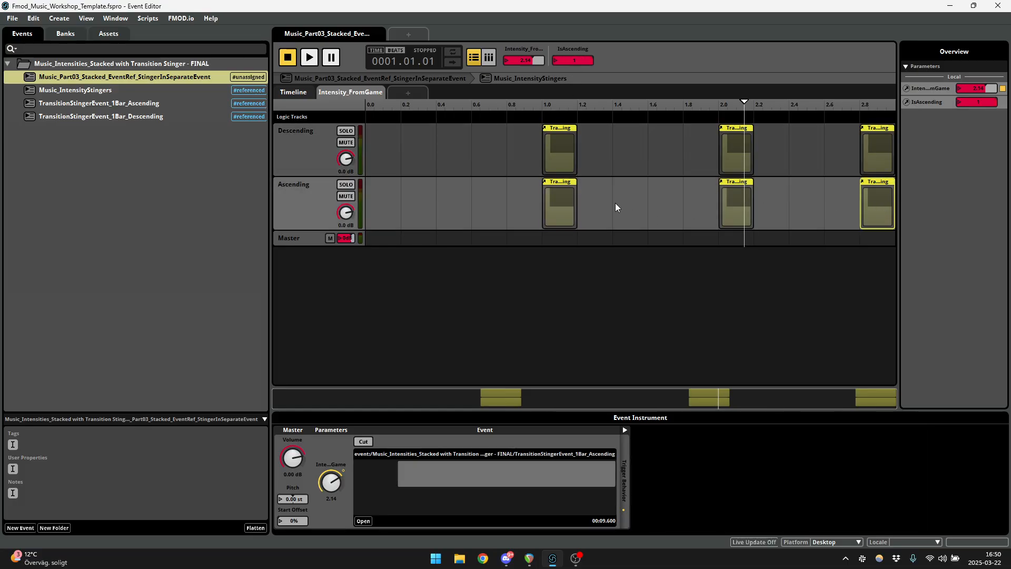
pyautogui.click(559, 165)
# Open the Descending stinger event at intensity 1 and audition its one-bar transition from ahead of the audio clip.
pyautogui.doubleClick(561, 144)
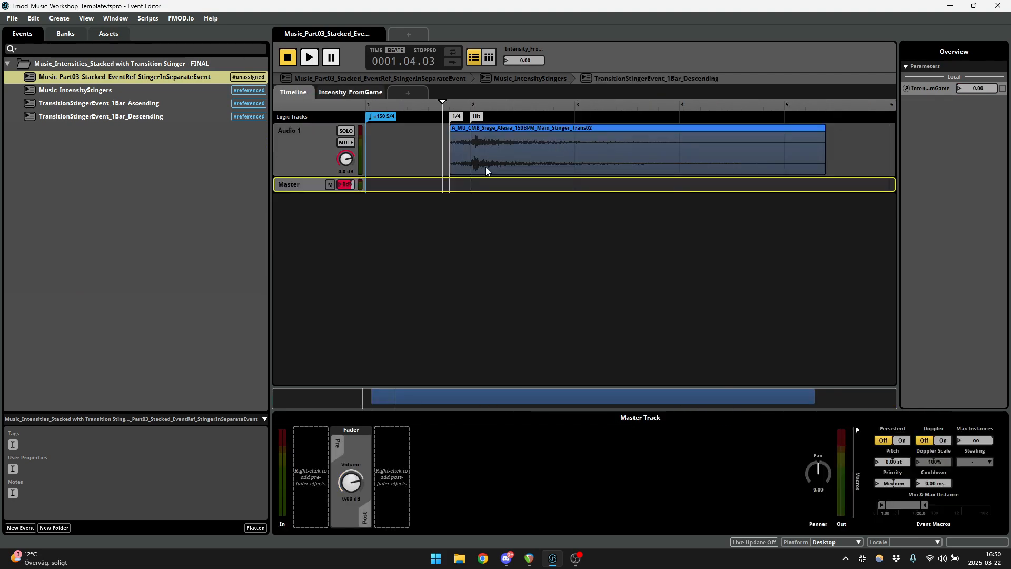
pyautogui.moveTo(442, 103); pyautogui.dragTo(426, 121)
pyautogui.press('space')
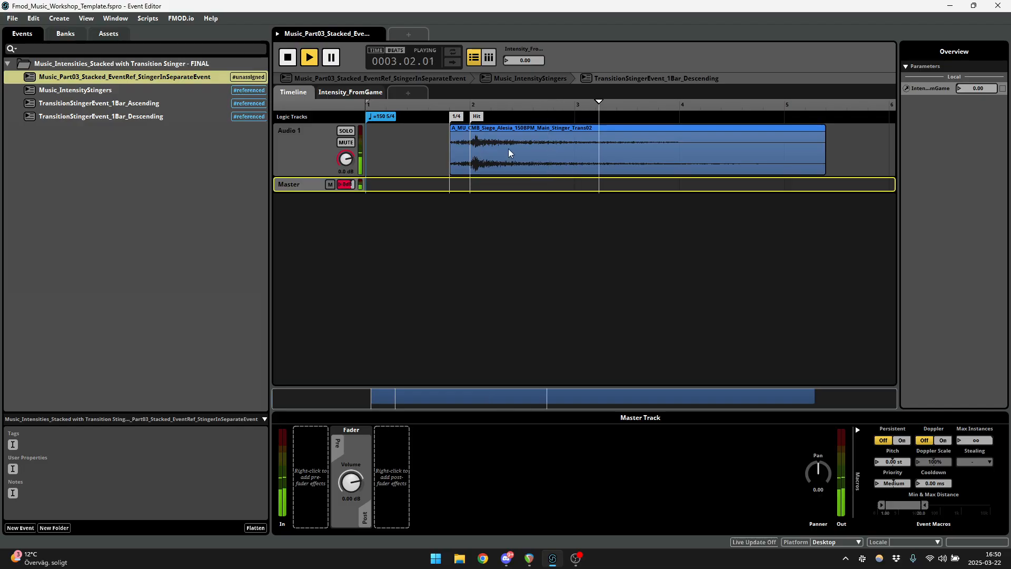
pyautogui.press('space')
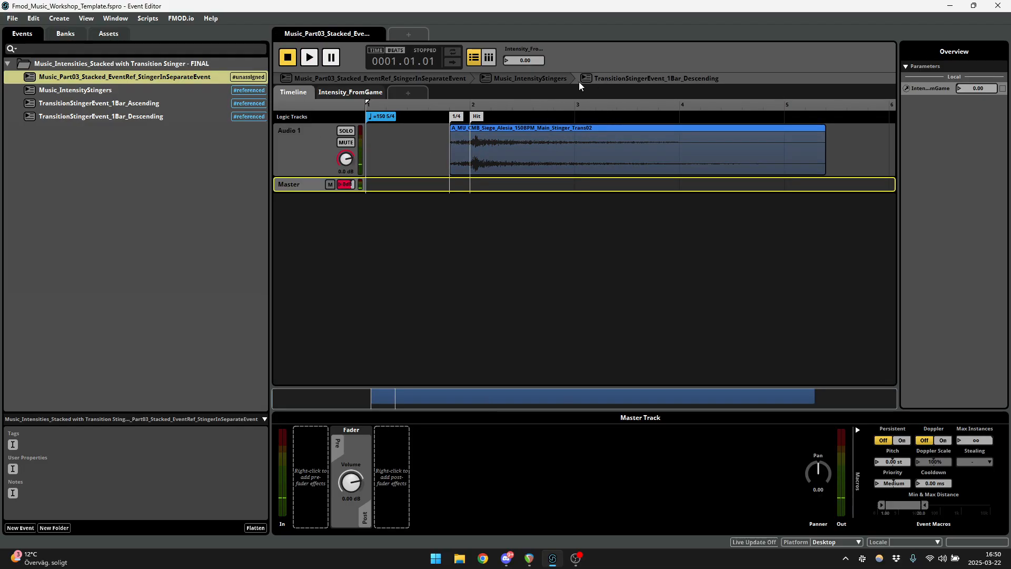
# Return to Music_IntensityStingers, open the Ascending stinger event at intensity 1 and audition its transition.
pyautogui.click(543, 79)
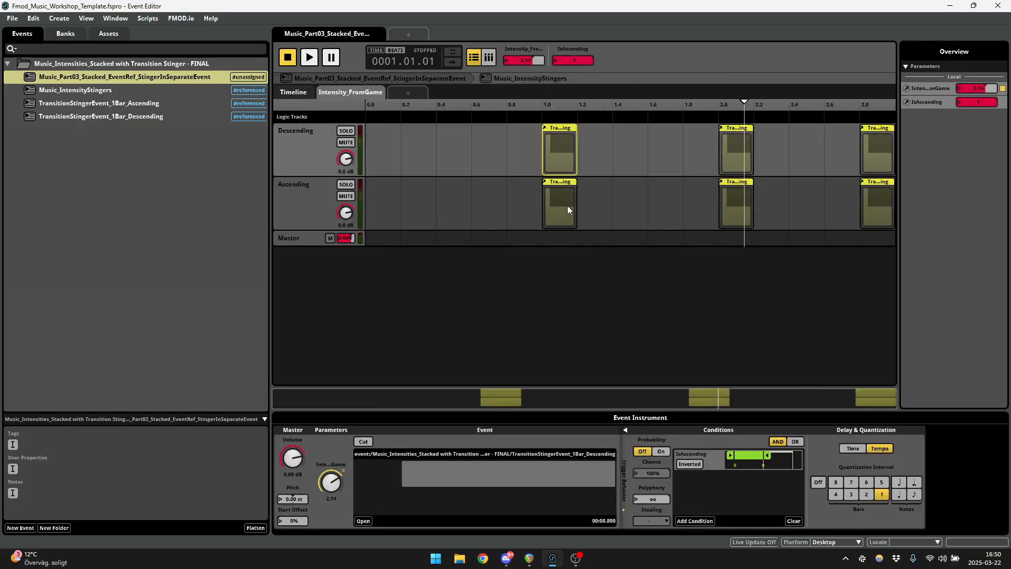
pyautogui.doubleClick(568, 205)
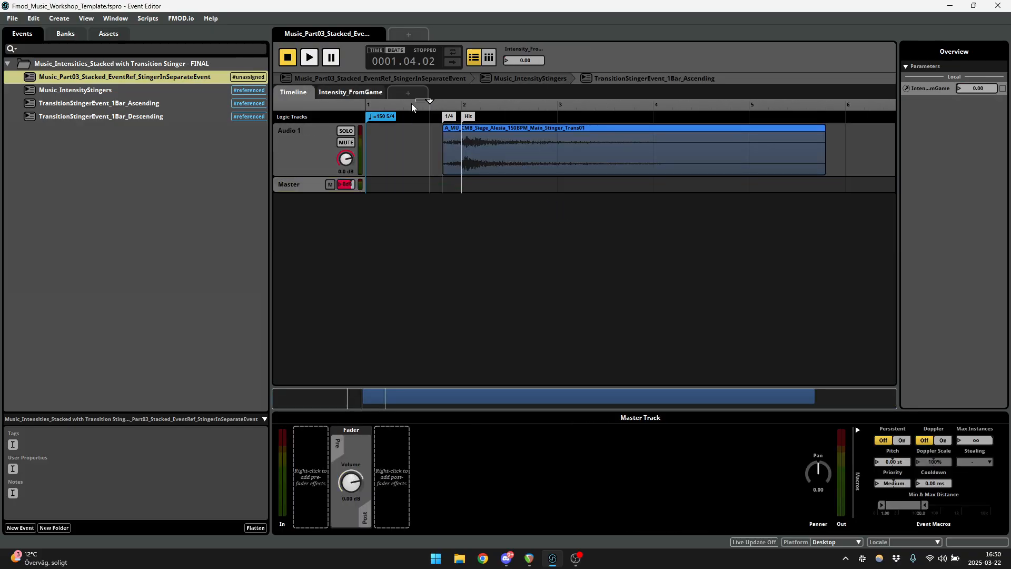
pyautogui.press('space')
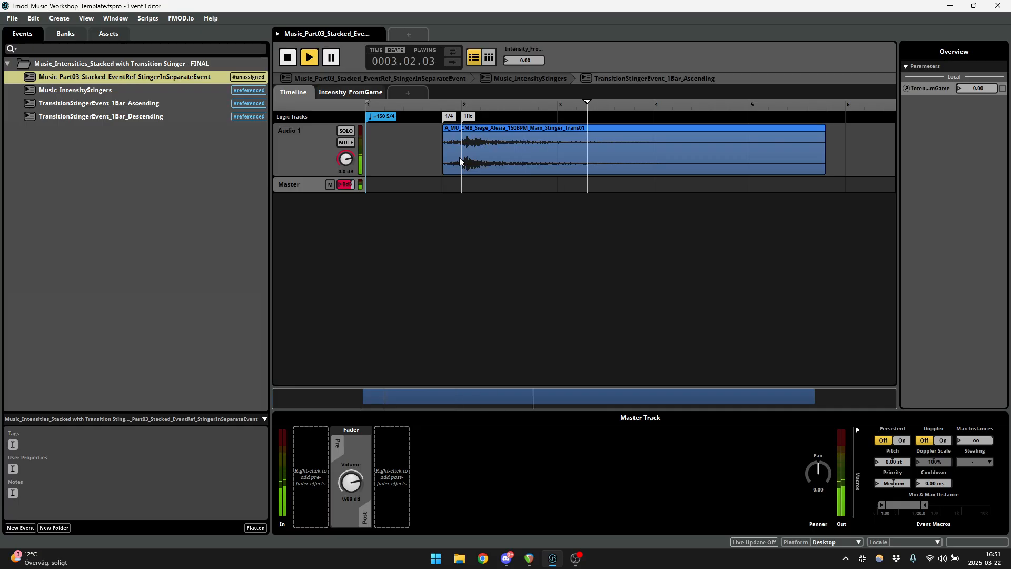
pyautogui.press('space')
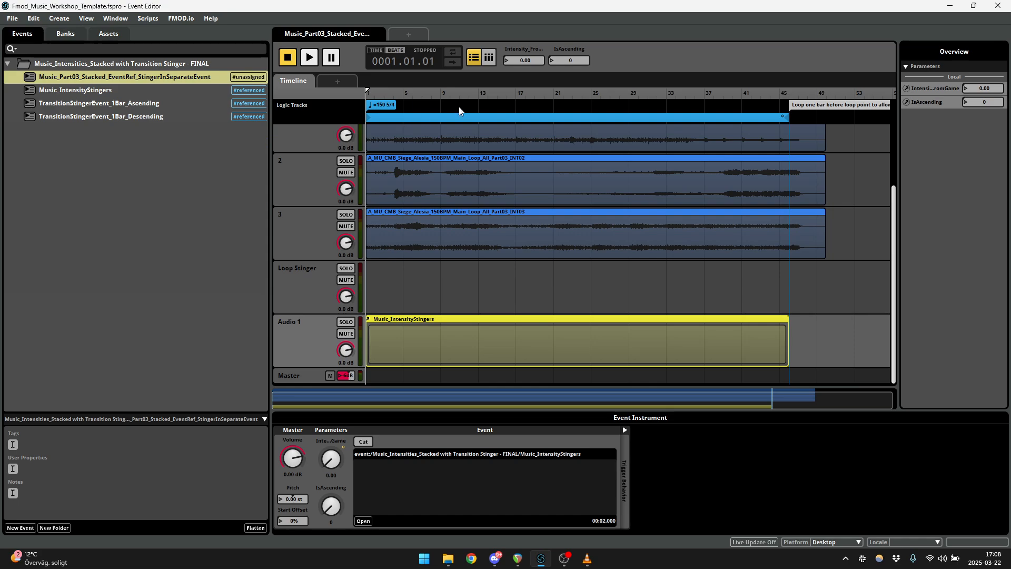
# Play the main stacked music event, setting IsAscending to 1 and Intensity_FromGame to 1.
pyautogui.press('space')
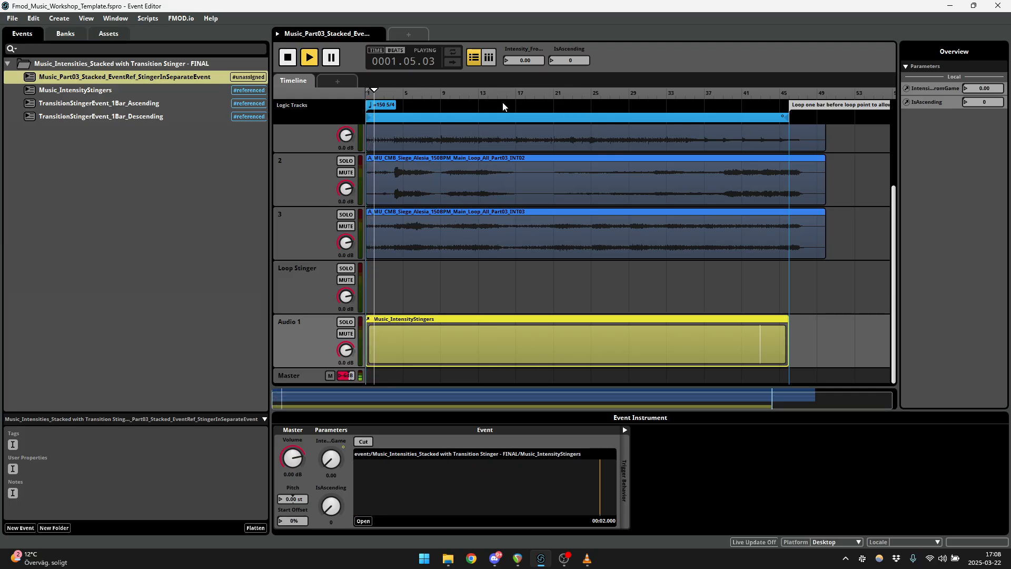
pyautogui.click(572, 61)
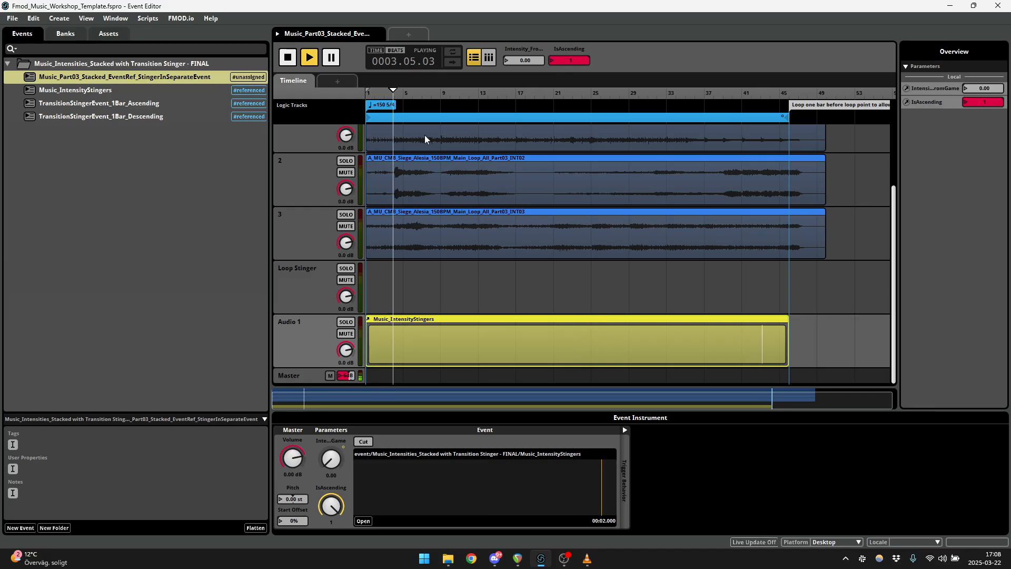
pyautogui.doubleClick(509, 60)
pyautogui.write('1')
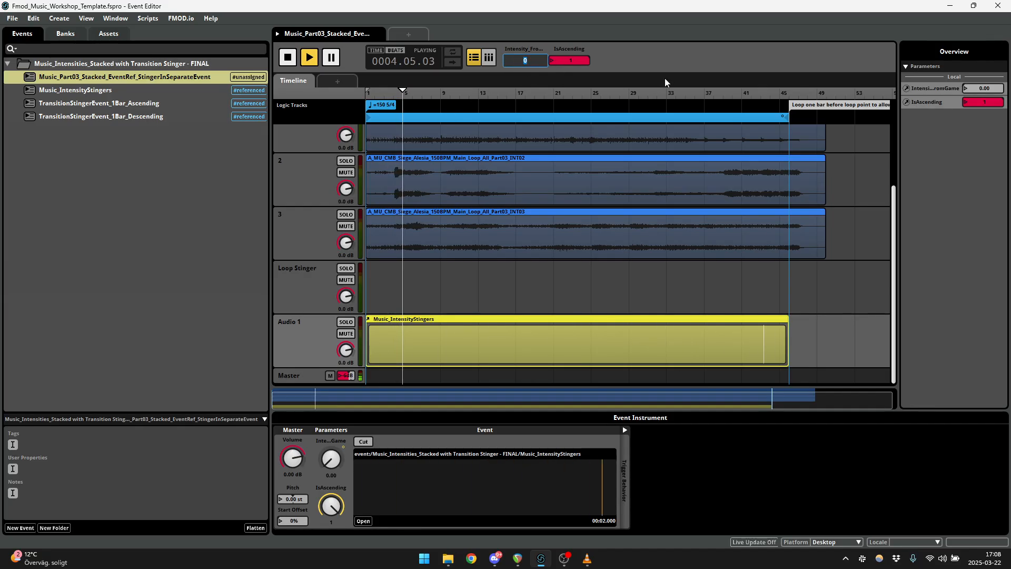
pyautogui.press('Return')
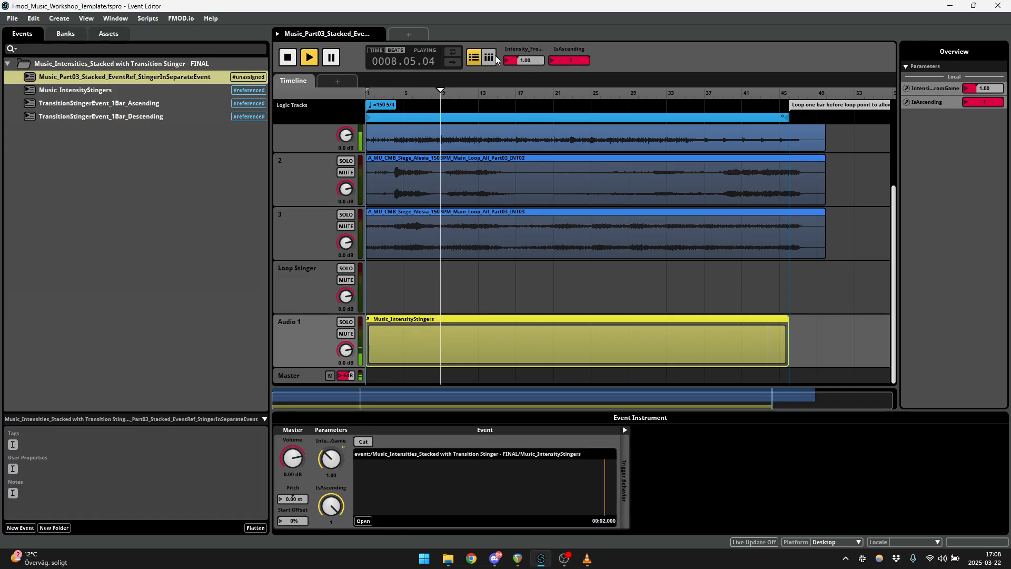
# Raise the Intensity_FromGame parameter to 2 with the ascending stingers active during playback.
pyautogui.doubleClick(519, 65)
pyautogui.write('2')
pyautogui.press('Return')
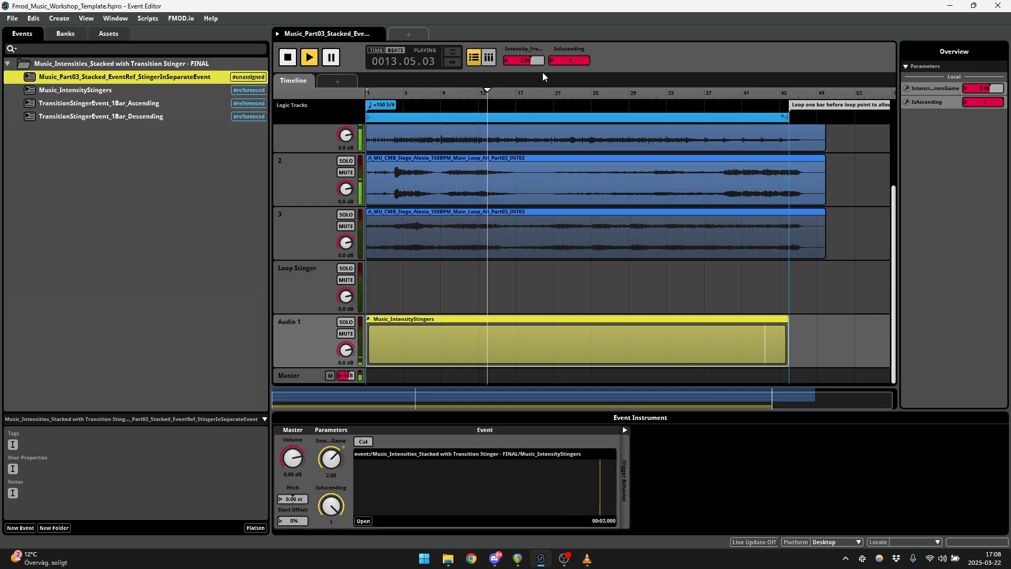
# Mute the Audio 1 stinger track and set the IsAscending parameter to 0 during playback.
pyautogui.doubleClick(553, 61)
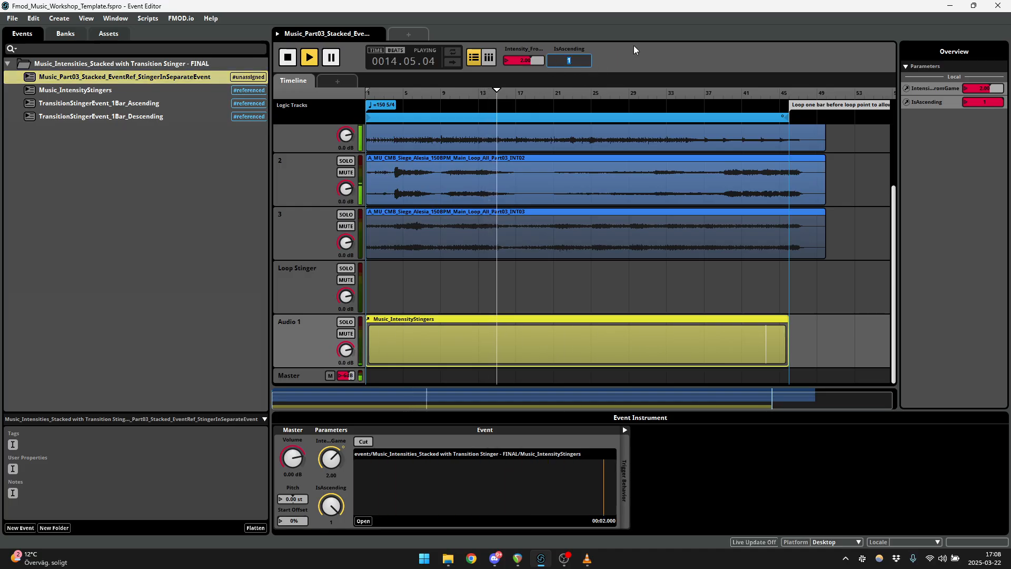
pyautogui.press('Return')
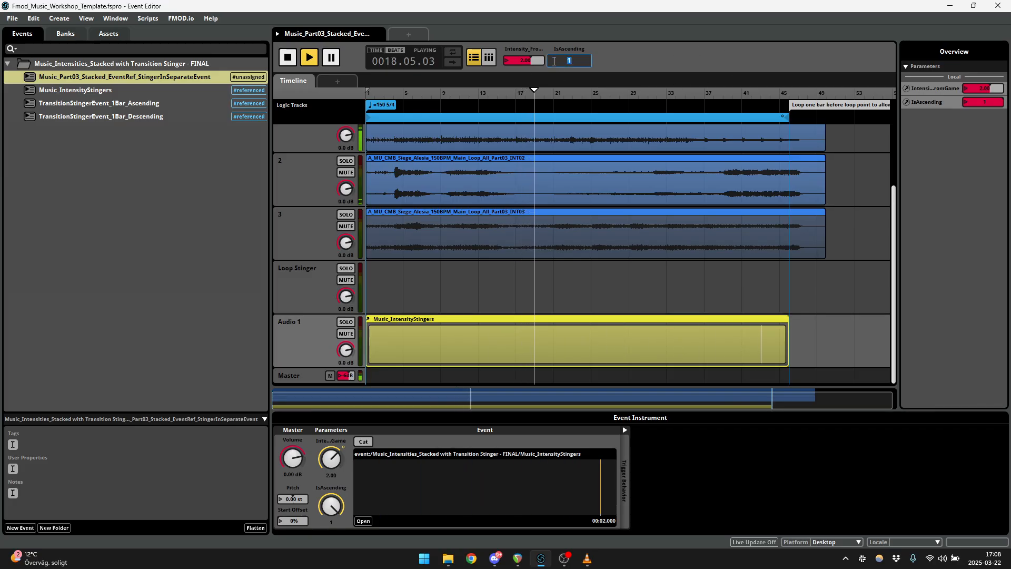
pyautogui.click(346, 333)
pyautogui.doubleClick(583, 61)
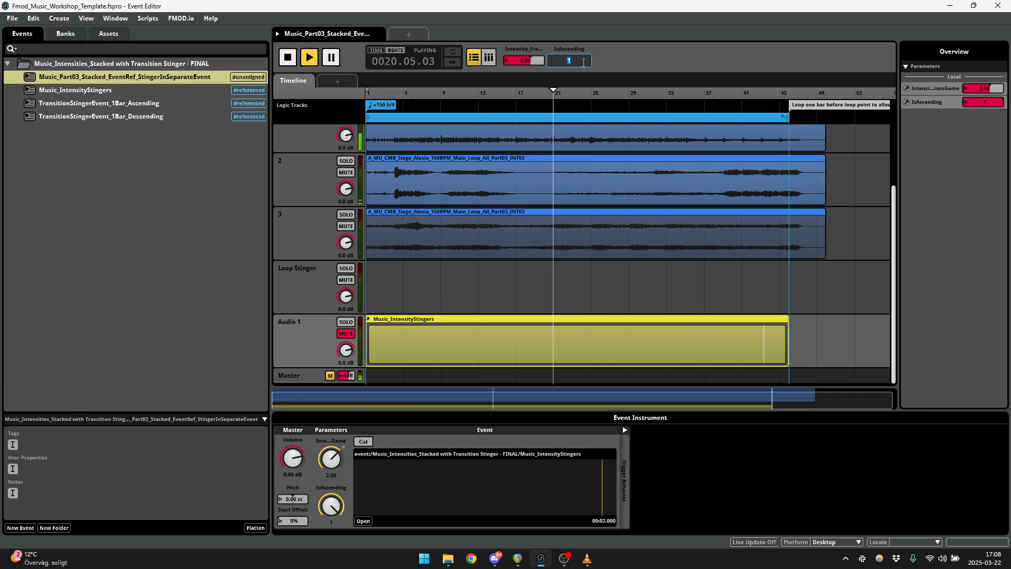
pyautogui.write('0')
pyautogui.press('Return')
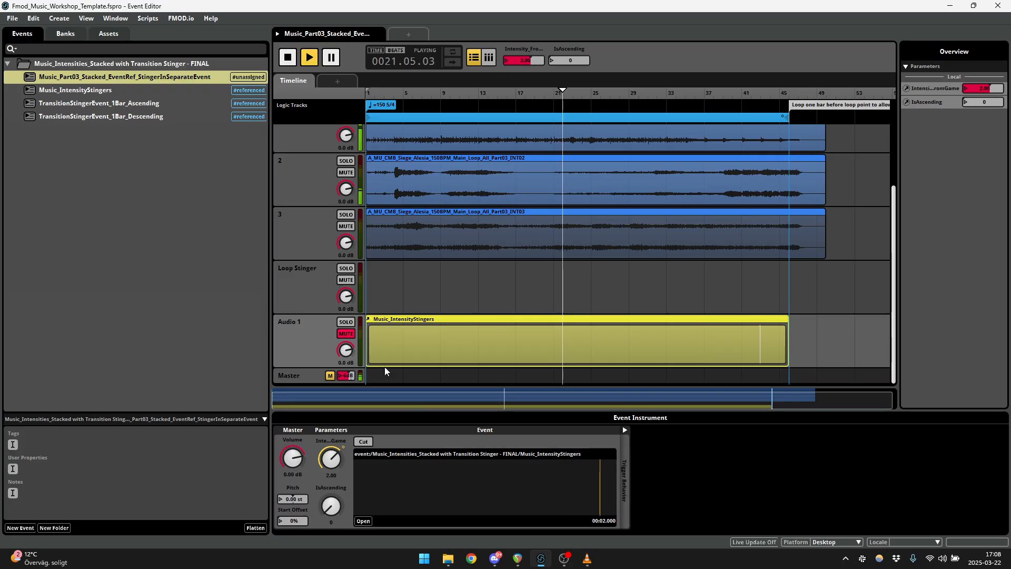
# Unmute the Audio 1 stinger track and lower Intensity_FromGame to 1 and finally to 0 during playback.
pyautogui.click(346, 333)
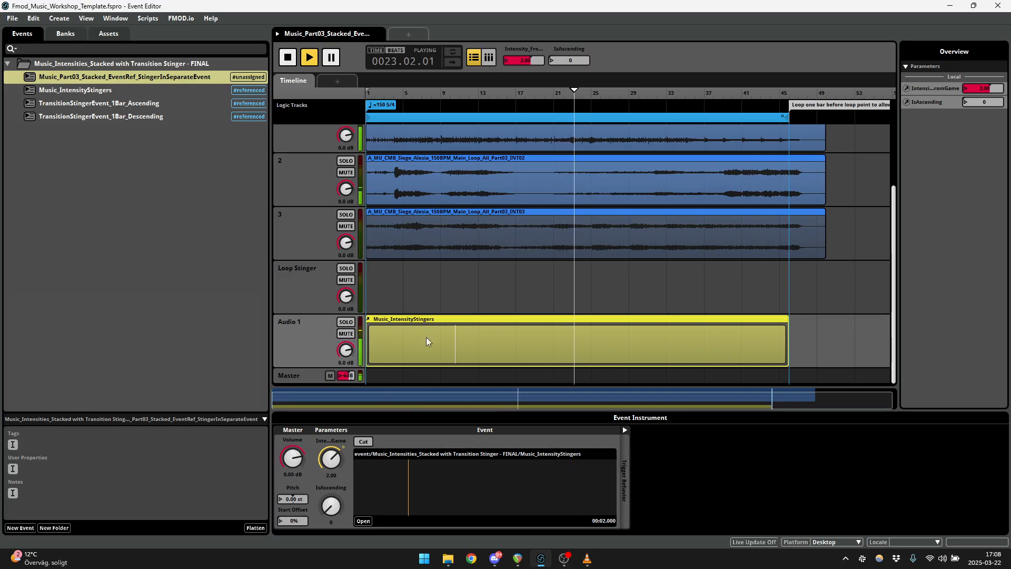
pyautogui.doubleClick(510, 61)
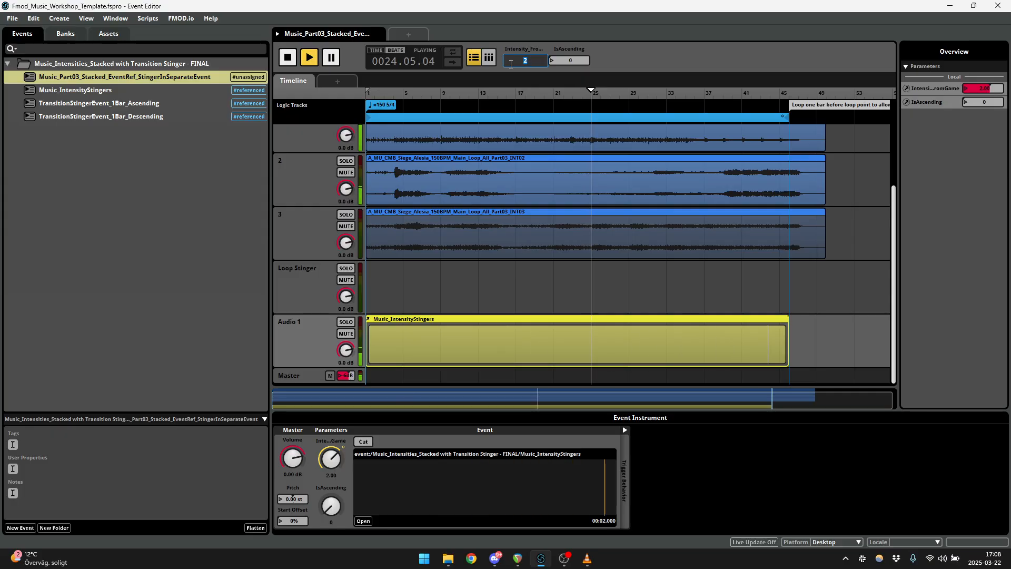
pyautogui.write('1')
pyautogui.press('Return')
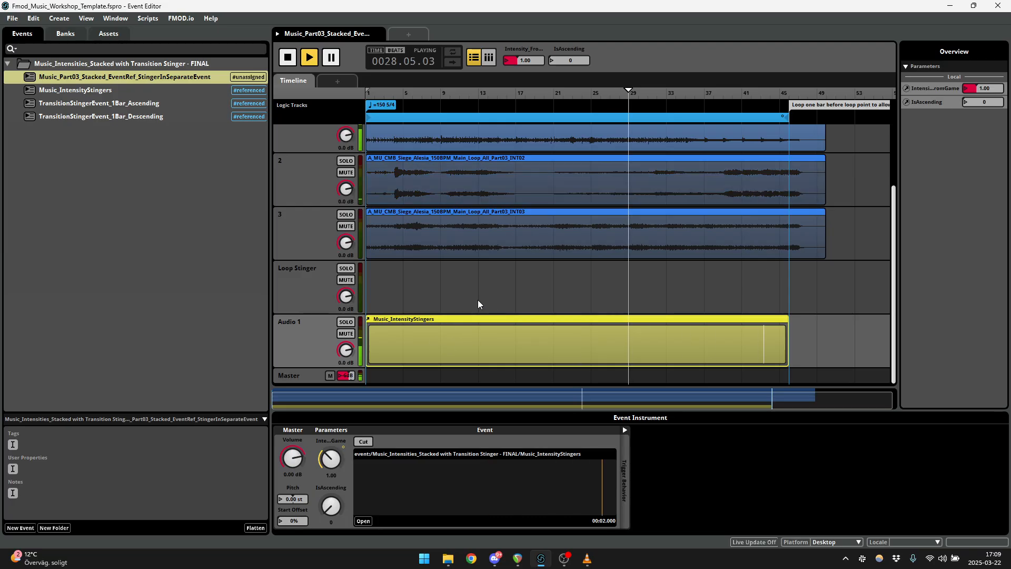
pyautogui.click(505, 62)
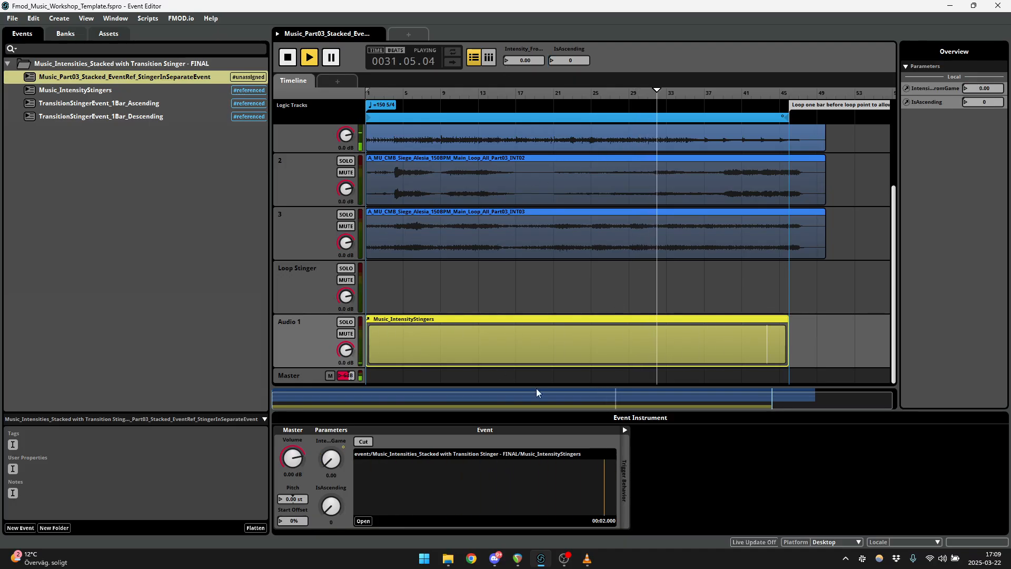
# Look over the main stacked event's tracks and select its loop region to examine the transition settings.
pyautogui.scroll(1, 499, 222)
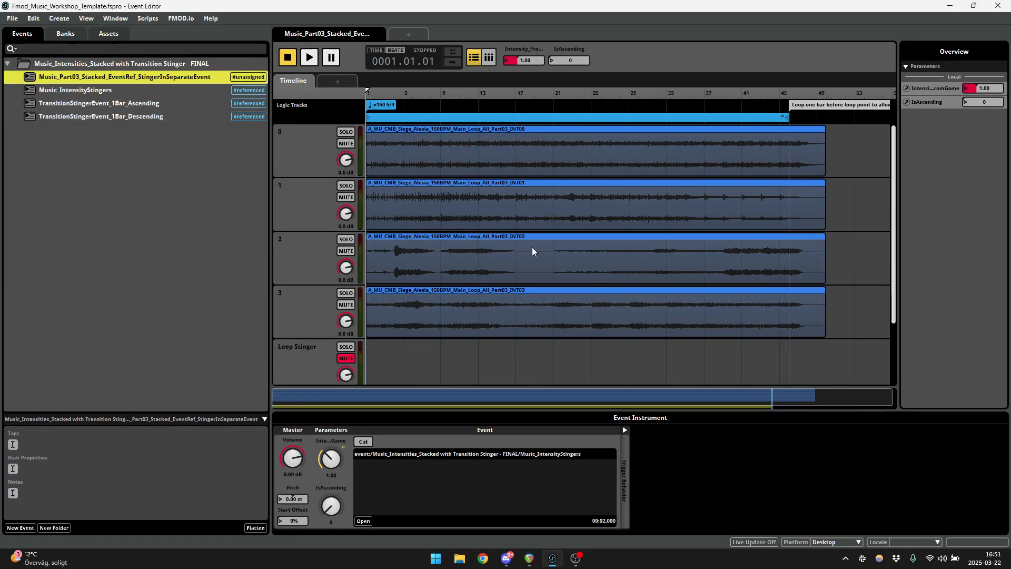
pyautogui.scroll(-3, 532, 252)
pyautogui.scroll(3, 457, 159)
pyautogui.click(743, 118)
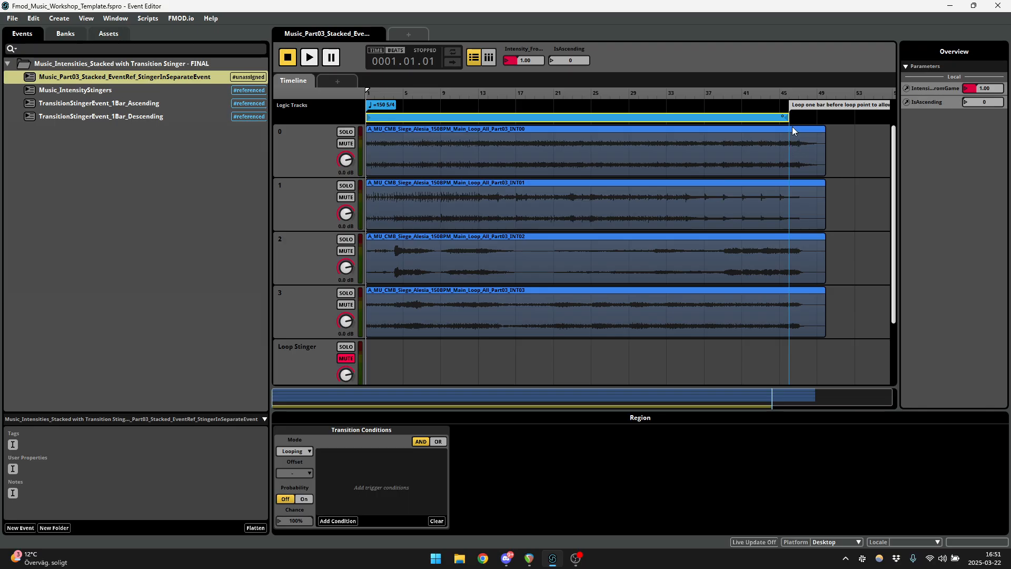
# Unmute the Loop Stinger track and open the loop region's transition timeline to examine its stinger and crossfades.
pyautogui.scroll(-1, 807, 296)
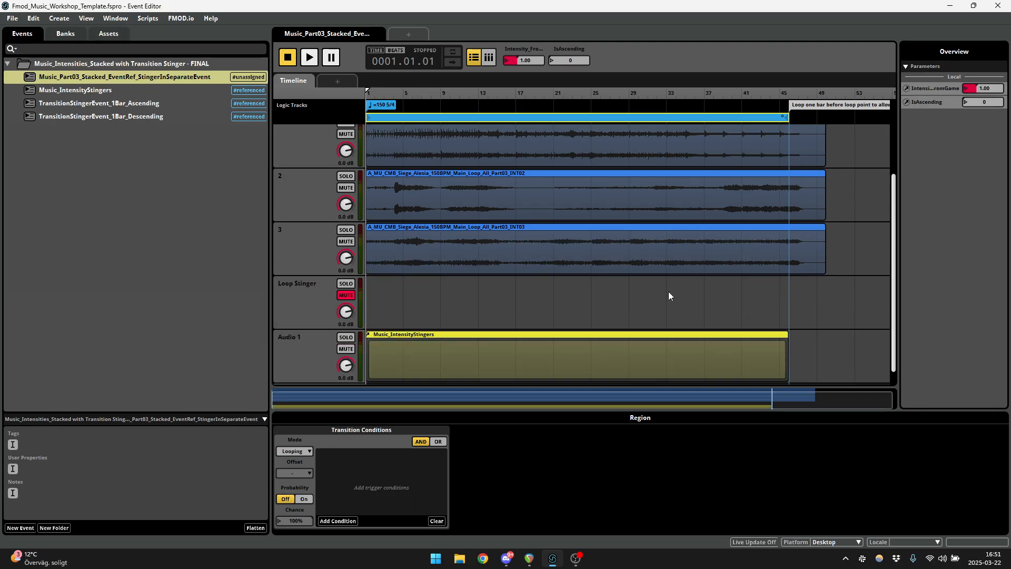
pyautogui.click(354, 295)
pyautogui.click(346, 295)
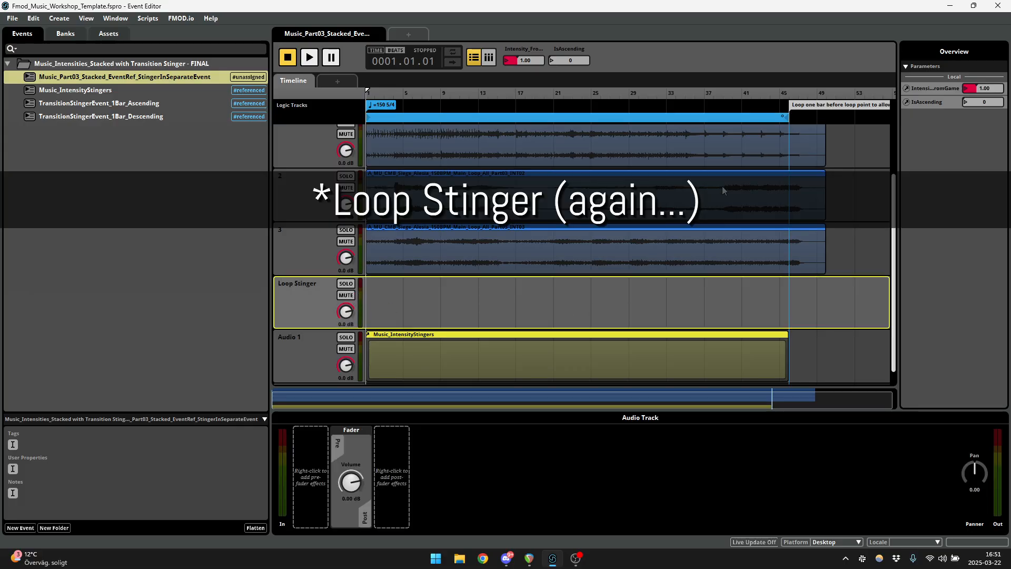
pyautogui.doubleClick(762, 115)
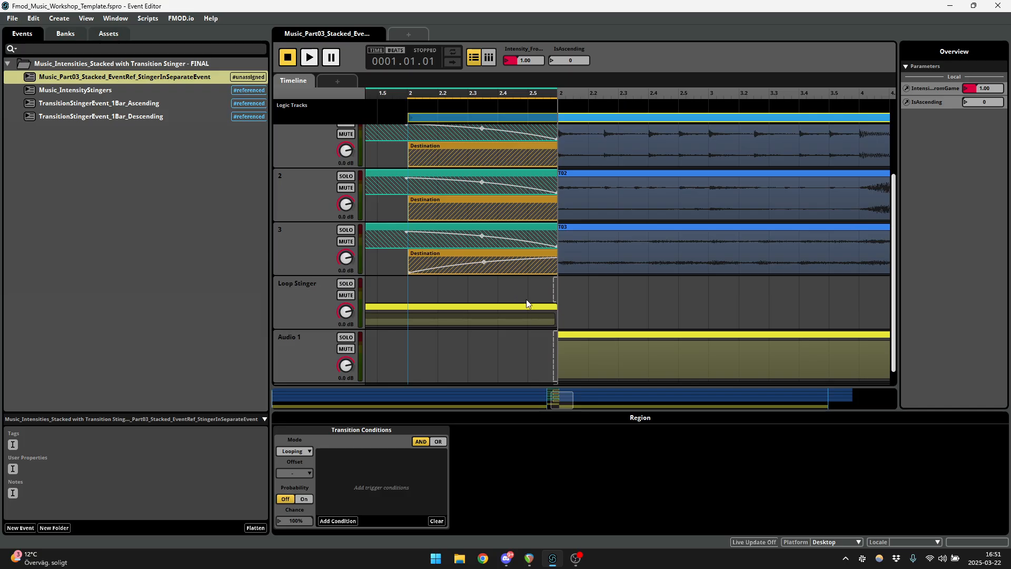
pyautogui.moveTo(557, 393); pyautogui.dragTo(550, 393)
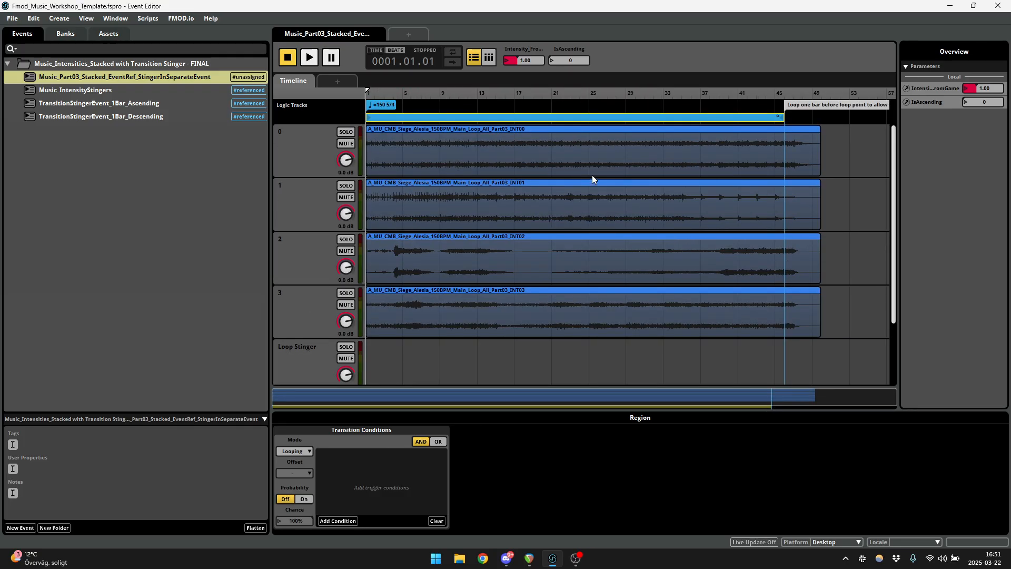
# Examine the sound and trigger settings of the instruments on tracks 0 through 3 one by one.
pyautogui.click(582, 160)
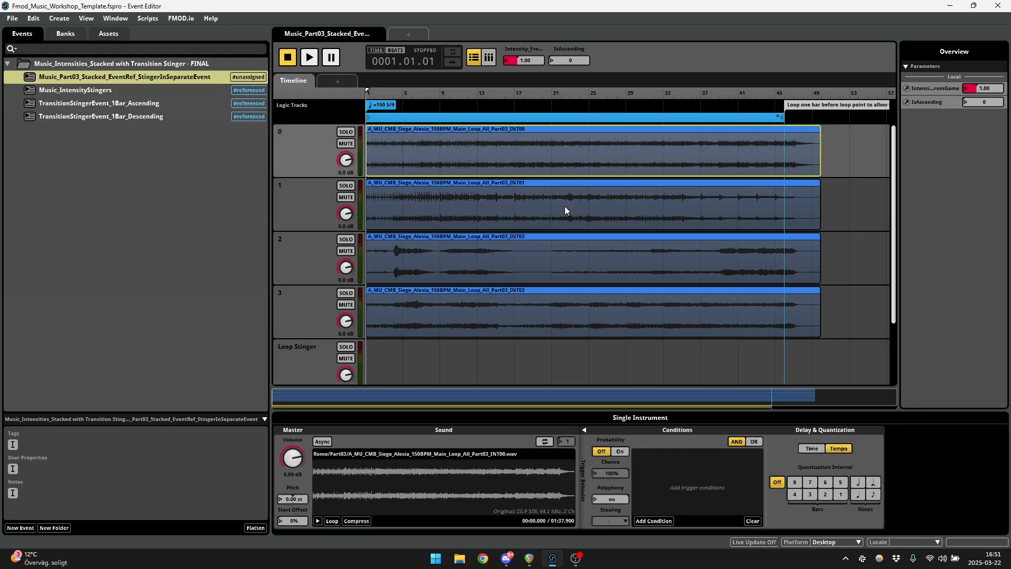
pyautogui.click(565, 206)
pyautogui.click(567, 165)
pyautogui.click(564, 194)
pyautogui.click(549, 258)
pyautogui.click(543, 298)
# Select the instruments on tracks 1, 2 and 3 together and examine their trigger conditions, quantization and AHDSR volume envelope.
pyautogui.click(568, 165)
pyautogui.click(577, 210)
pyautogui.keyDown('shift'); pyautogui.click(563, 278); pyautogui.keyUp('shift')
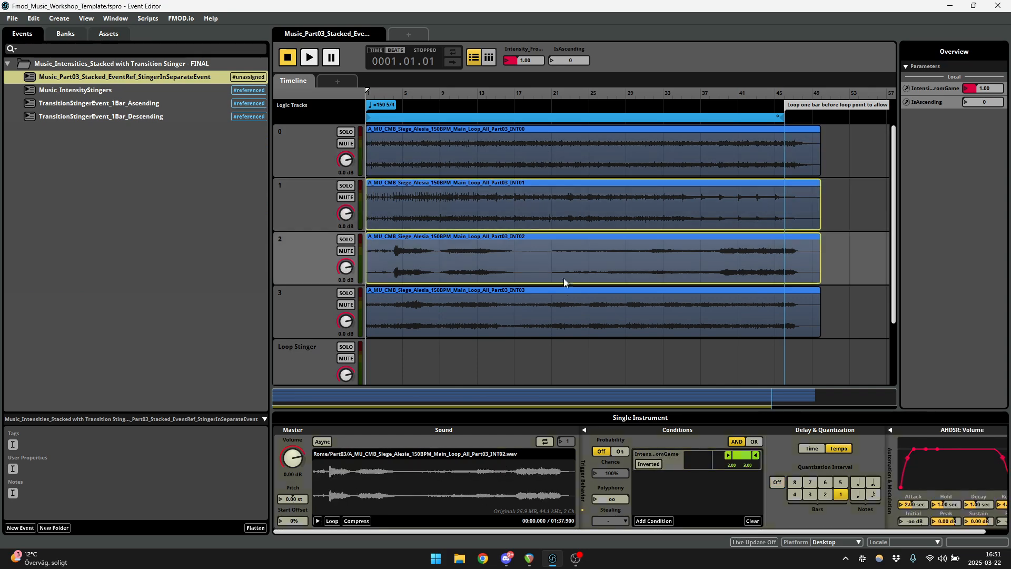
pyautogui.keyDown('shift'); pyautogui.click(563, 309); pyautogui.keyUp('shift')
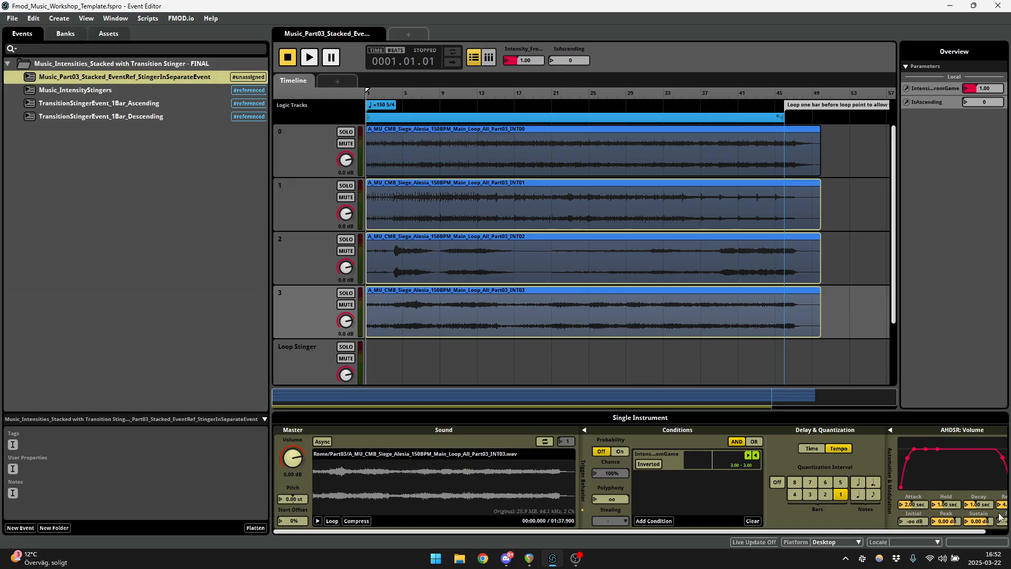
pyautogui.hscroll(2, 969, 529)
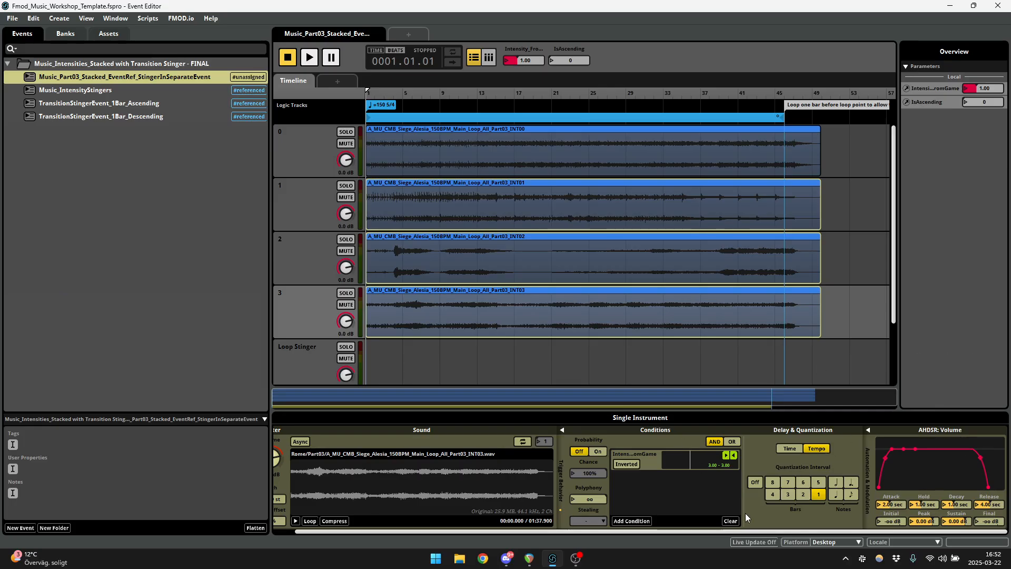
pyautogui.hscroll(-2, 754, 531)
# Select the Music_IntensityStingers event instrument on the Audio 1 track and raise Intensity_FromGame to 3.
pyautogui.scroll(-3, 503, 252)
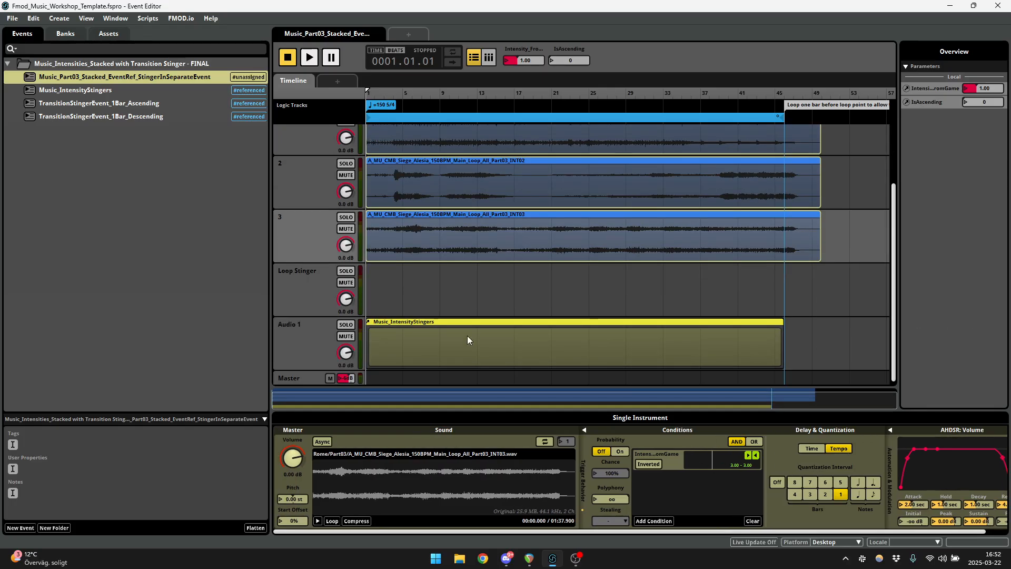
pyautogui.click(307, 353)
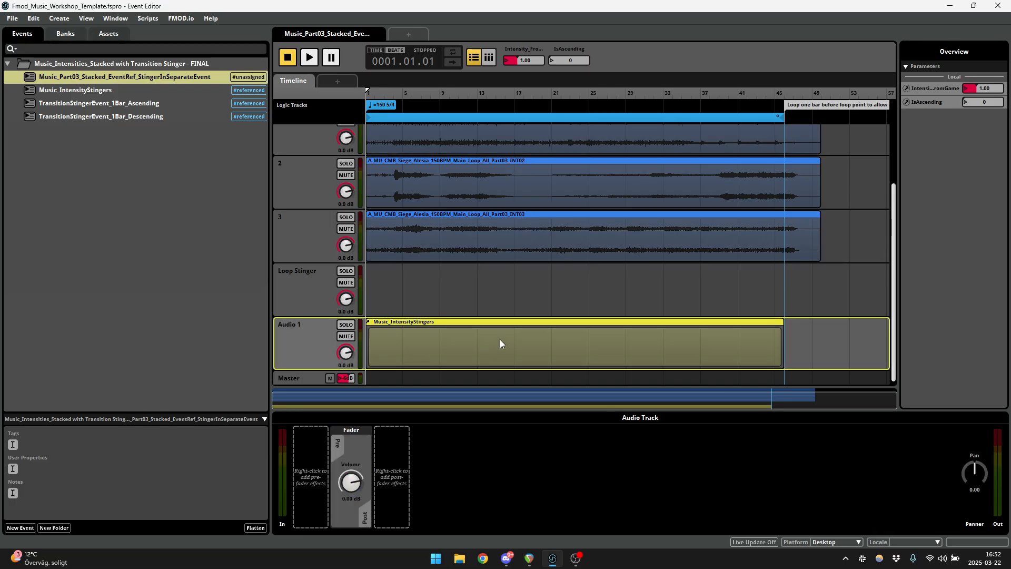
pyautogui.click(432, 340)
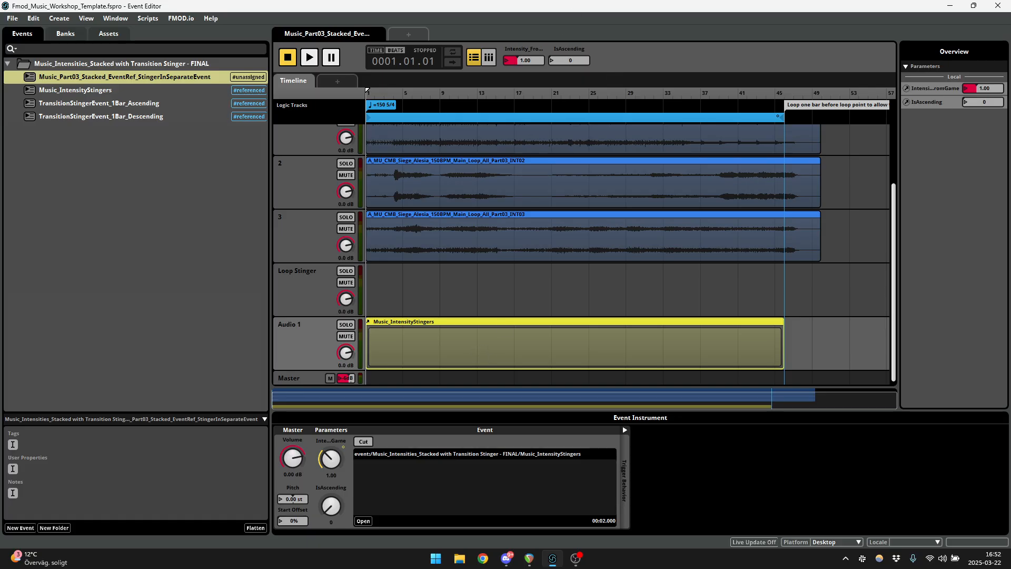
pyautogui.moveTo(524, 61); pyautogui.dragTo(524, 32)
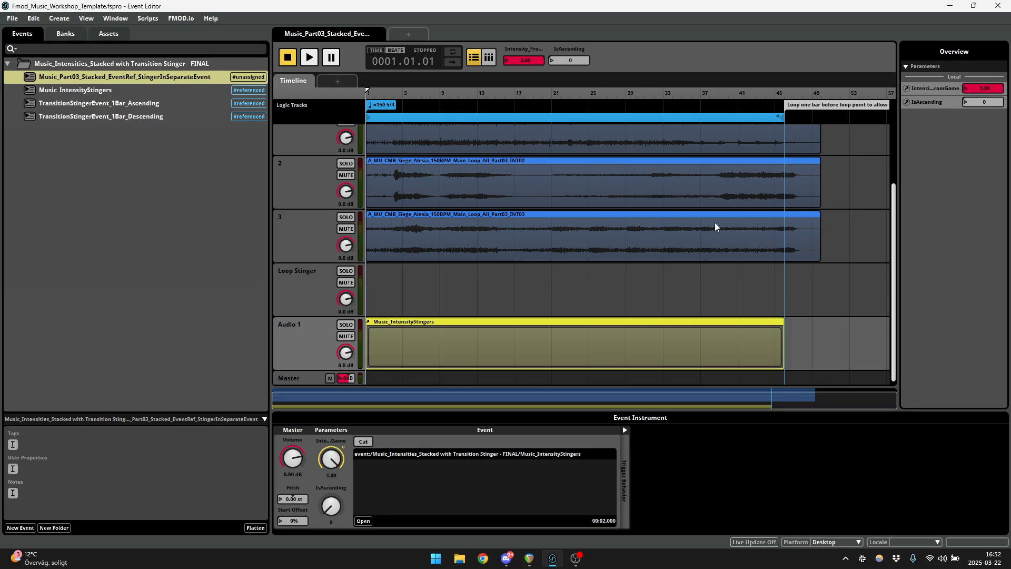